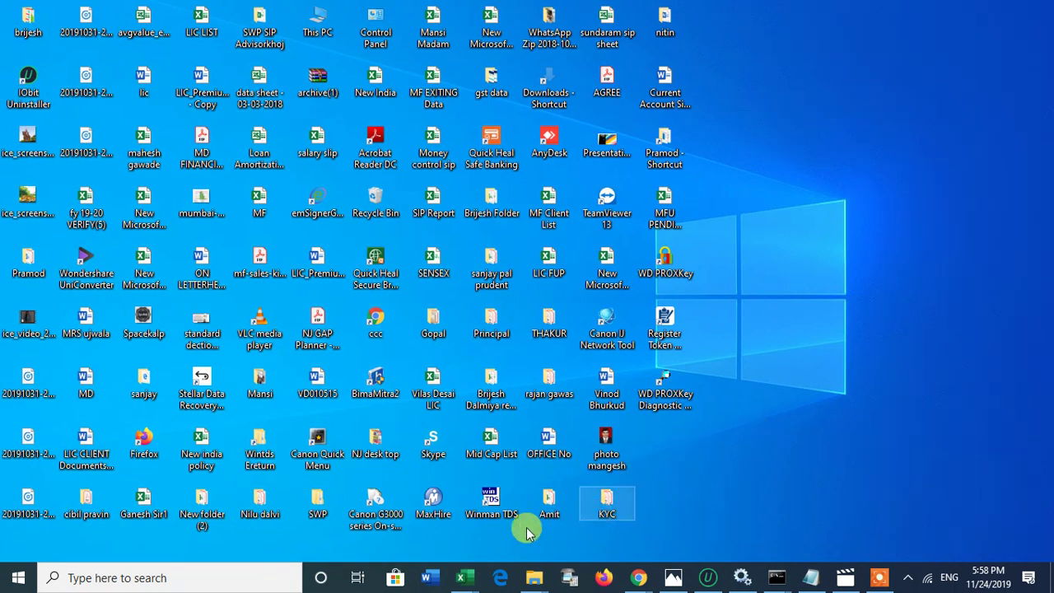
Step: Open the blank Book2 workbook and select cell A1
{"action": "mouse_move", "coordinate": [467, 573]}
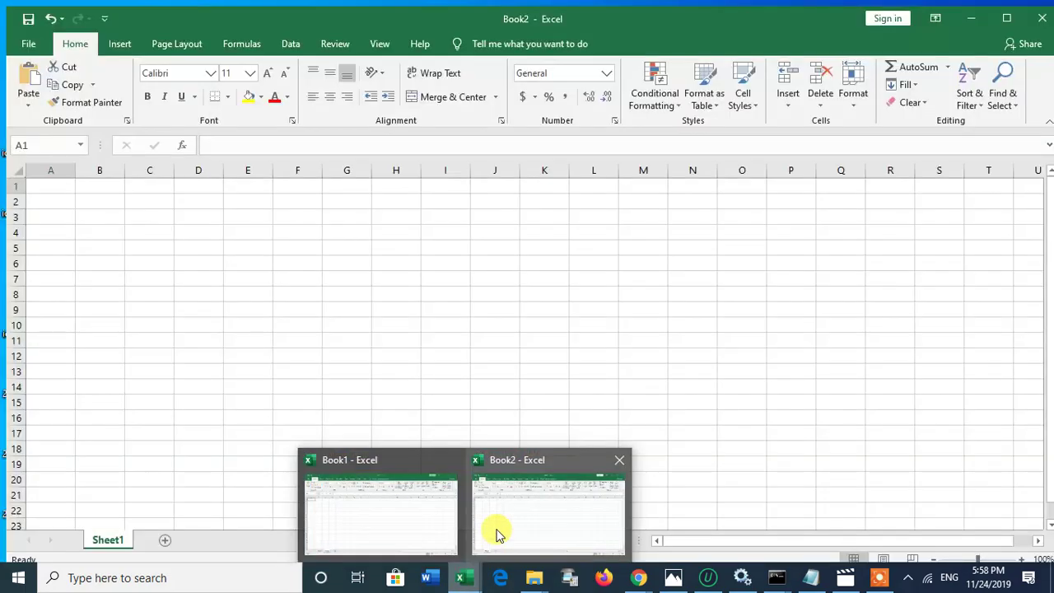
{"action": "left_click", "coordinate": [496, 531]}
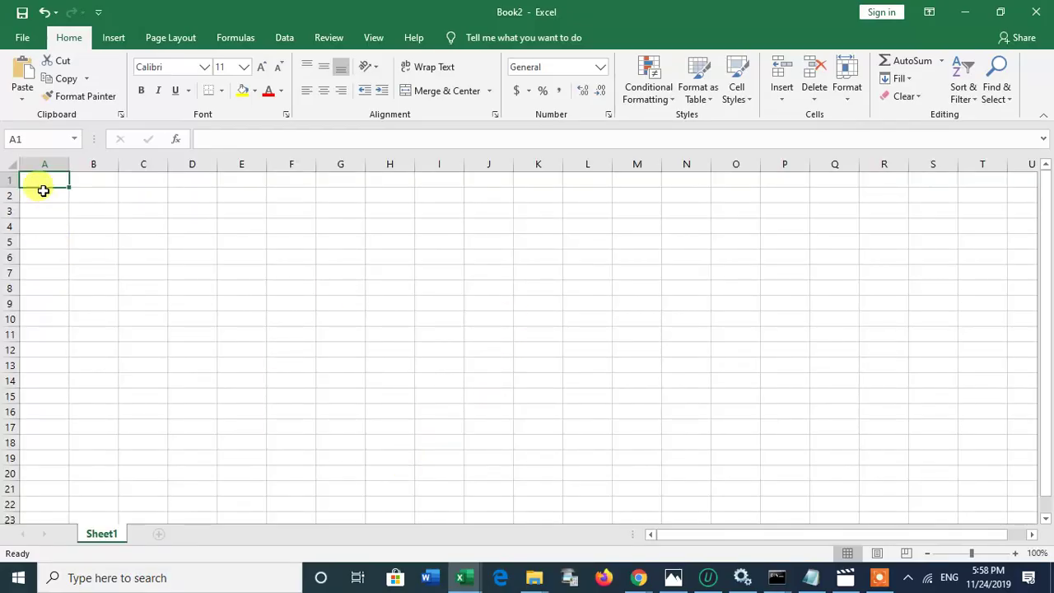
{"action": "left_click", "coordinate": [43, 195]}
{"action": "left_click", "coordinate": [54, 183]}
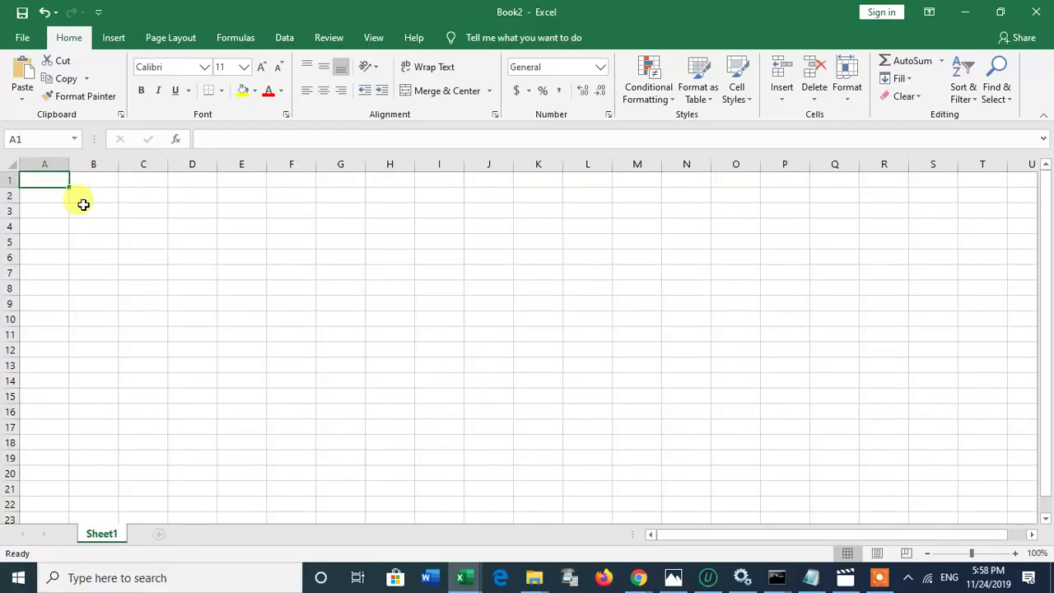
Step: Enter 'mumbai delhi' in A1 and 'mumbai pune' in A2, correcting typos
{"action": "type", "text": "mmbai"}
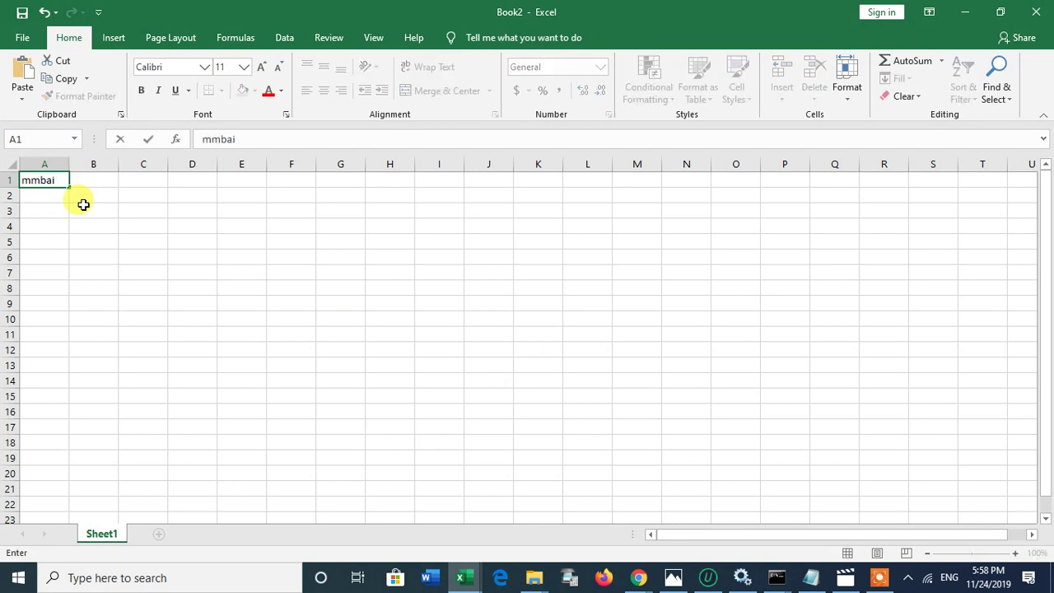
{"action": "type", "text": " delhi"}
{"action": "key", "text": "BackSpace"}
{"action": "key", "text": "BackSpace"}
{"action": "key", "text": "BackSpace"}
{"action": "key", "text": "BackSpace"}
{"action": "key", "text": "BackSpace"}
{"action": "key", "text": "BackSpace"}
{"action": "key", "text": "BackSpace"}
{"action": "key", "text": "BackSpace"}
{"action": "key", "text": "BackSpace"}
{"action": "key", "text": "BackSpace"}
{"action": "type", "text": "mum"}
{"action": "key", "text": "BackSpace"}
{"action": "key", "text": "BackSpace"}
{"action": "key", "text": "BackSpace"}
{"action": "type", "text": "mu"}
{"action": "type", "text": "mbai delhi"}
{"action": "key", "text": "Return"}
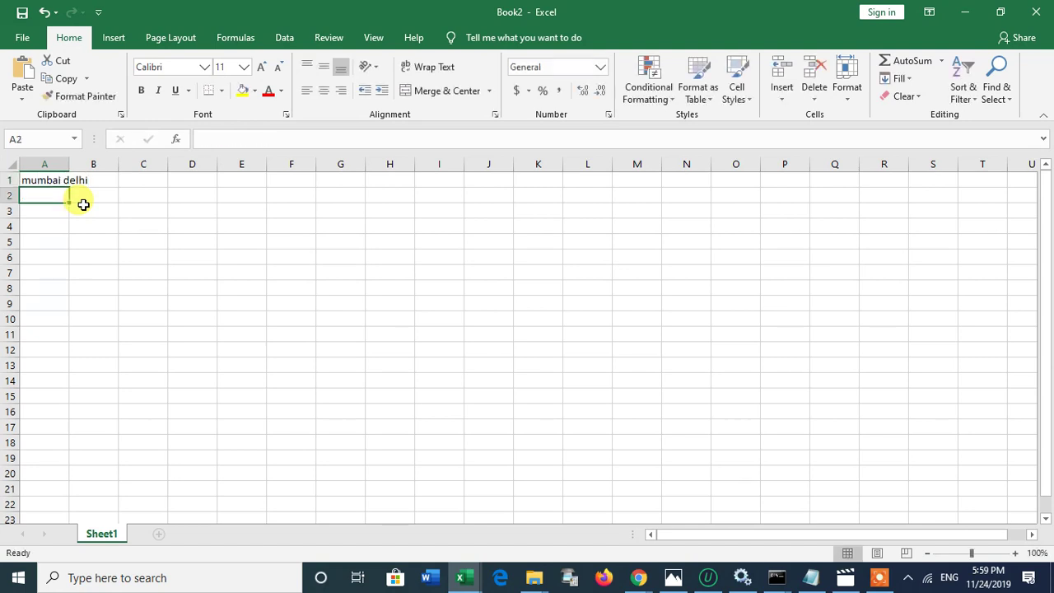
{"action": "type", "text": "mumbai p"}
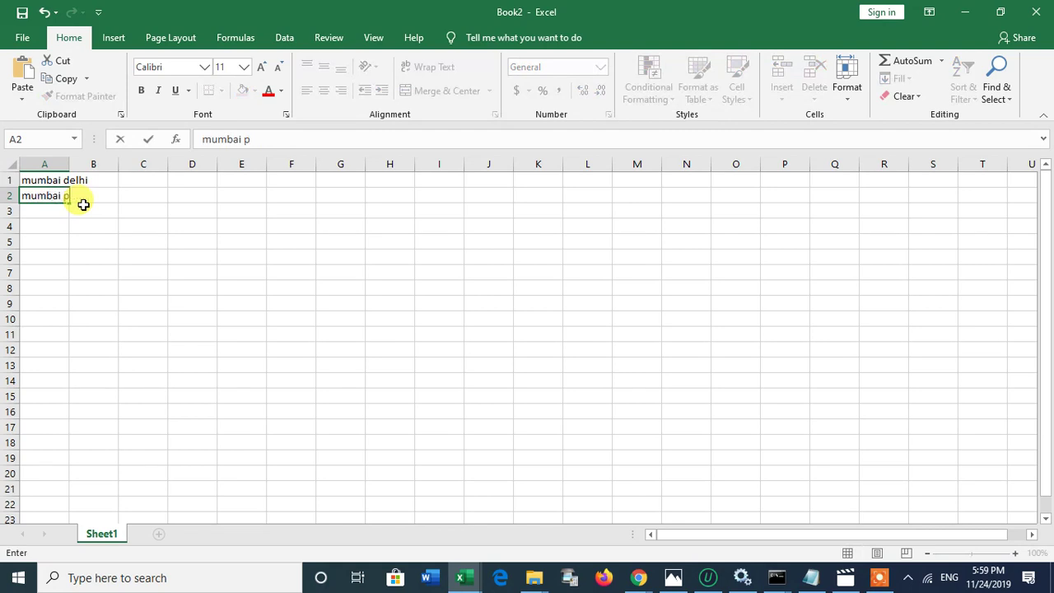
{"action": "type", "text": "une"}
{"action": "key", "text": "Return"}
Step: Enter 'india mumbai' in A3 and 'mumbai india' in A4
{"action": "type", "text": "i"}
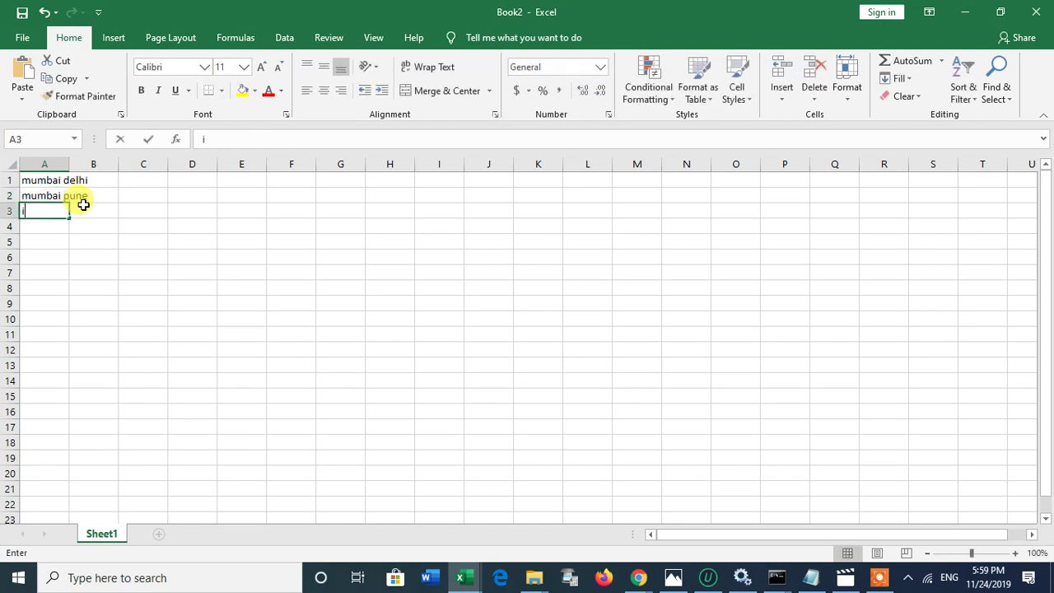
{"action": "type", "text": "ndian"}
{"action": "key", "text": "BackSpace"}
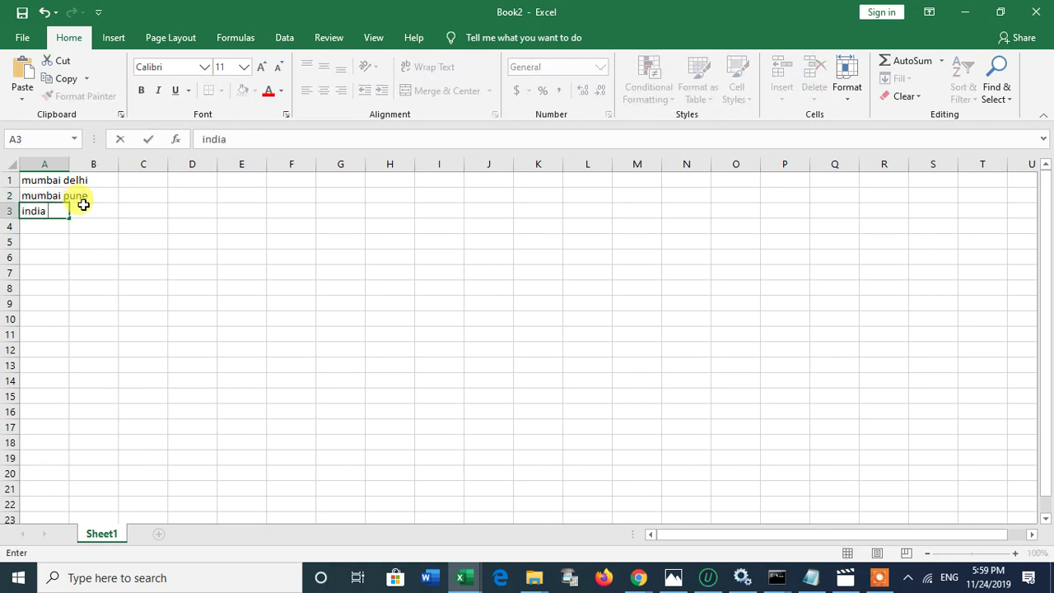
{"action": "type", "text": "mm"}
{"action": "key", "text": "BackSpace"}
{"action": "type", "text": "um"}
{"action": "type", "text": "bai"}
{"action": "key", "text": "Return"}
{"action": "type", "text": "m"}
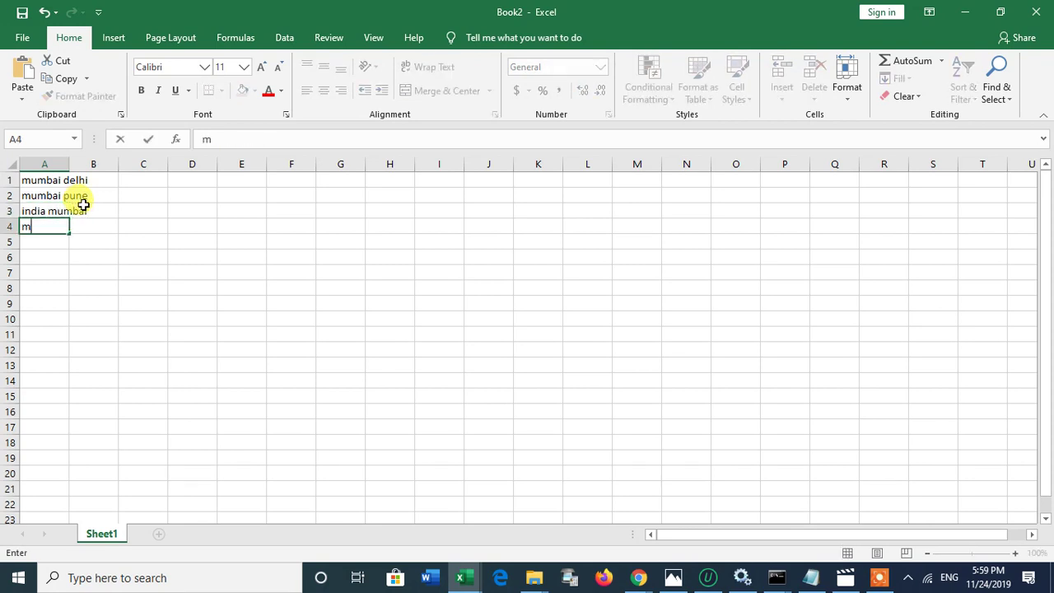
{"action": "type", "text": "umbai india"}
{"action": "key", "text": "Return"}
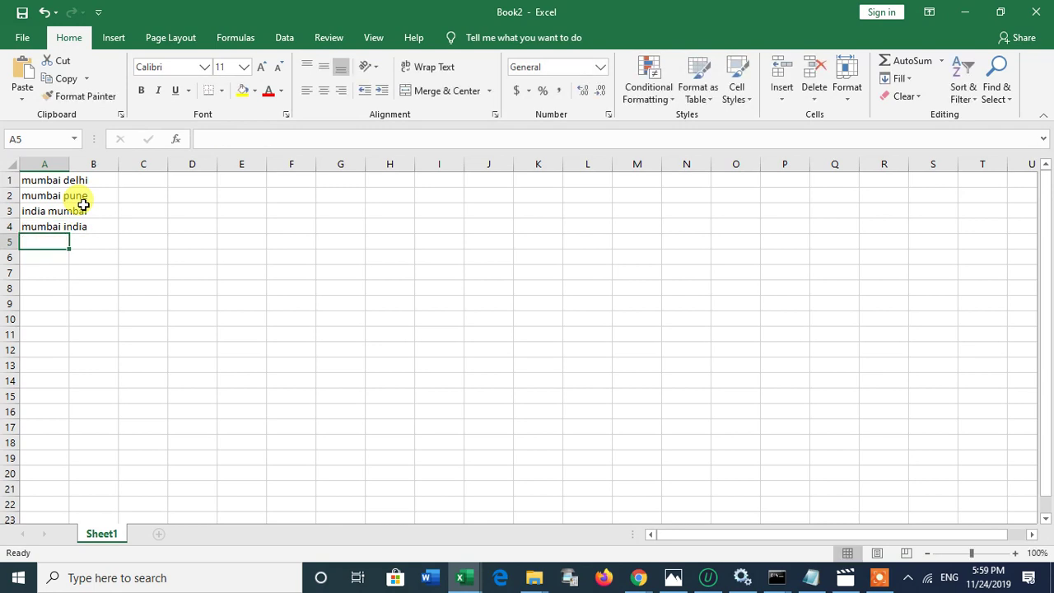
Step: Step back through the four phrases in column A to check them
{"action": "key", "text": "Up"}
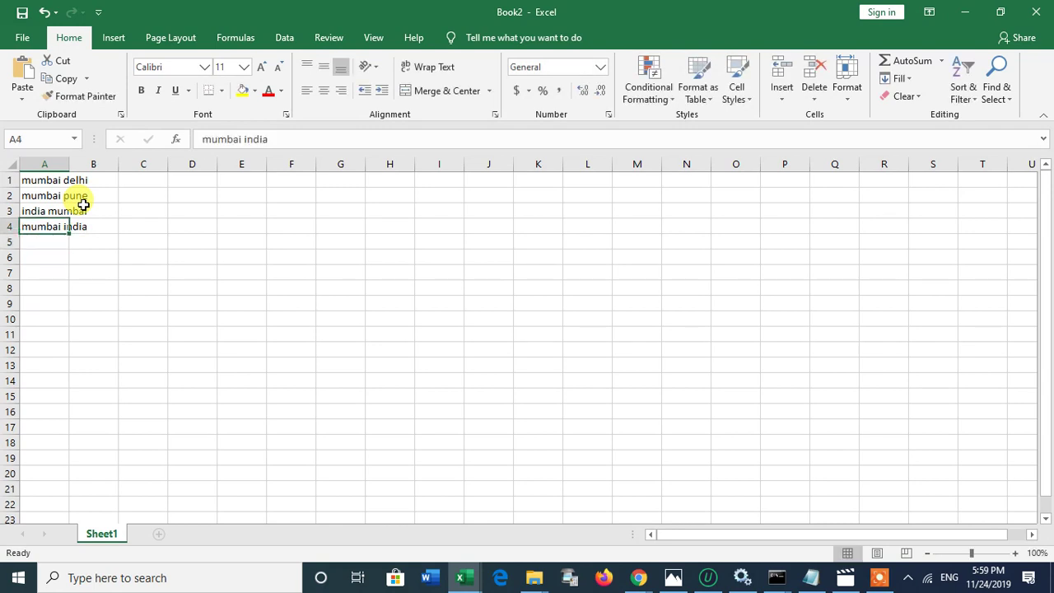
{"action": "key", "text": "Up"}
{"action": "key", "text": "Up"}
{"action": "key", "text": "Up"}
{"action": "key", "text": "Down"}
{"action": "key", "text": "Down"}
{"action": "key", "text": "Down"}
{"action": "key", "text": "Down"}
{"action": "key", "text": "Up"}
{"action": "key", "text": "Up"}
{"action": "key", "text": "Up"}
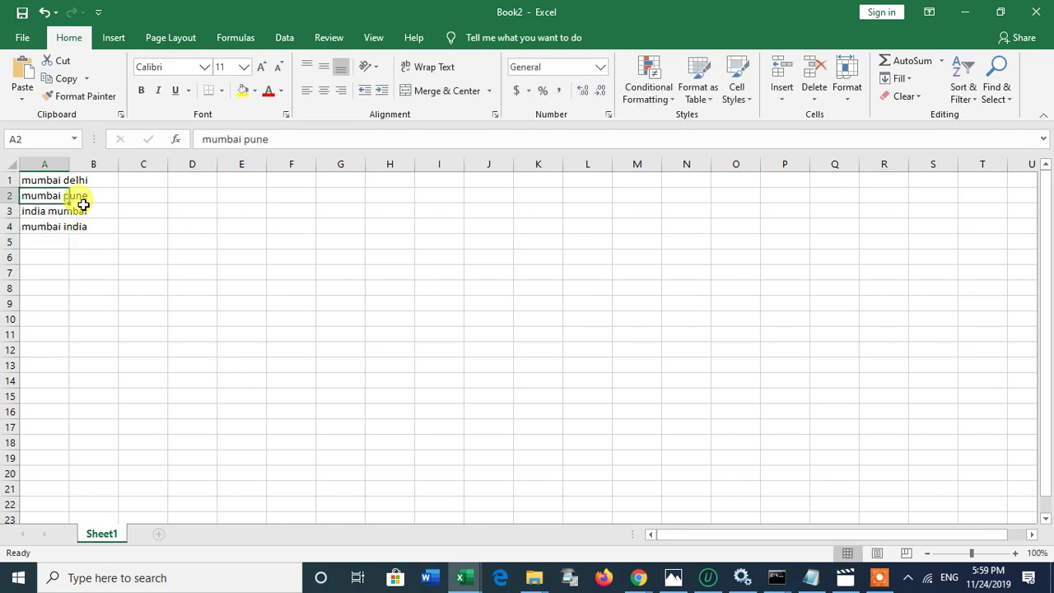
{"action": "key", "text": "Up"}
{"action": "key", "text": "Right"}
{"action": "key", "text": "Right"}
{"action": "key", "text": "Left"}
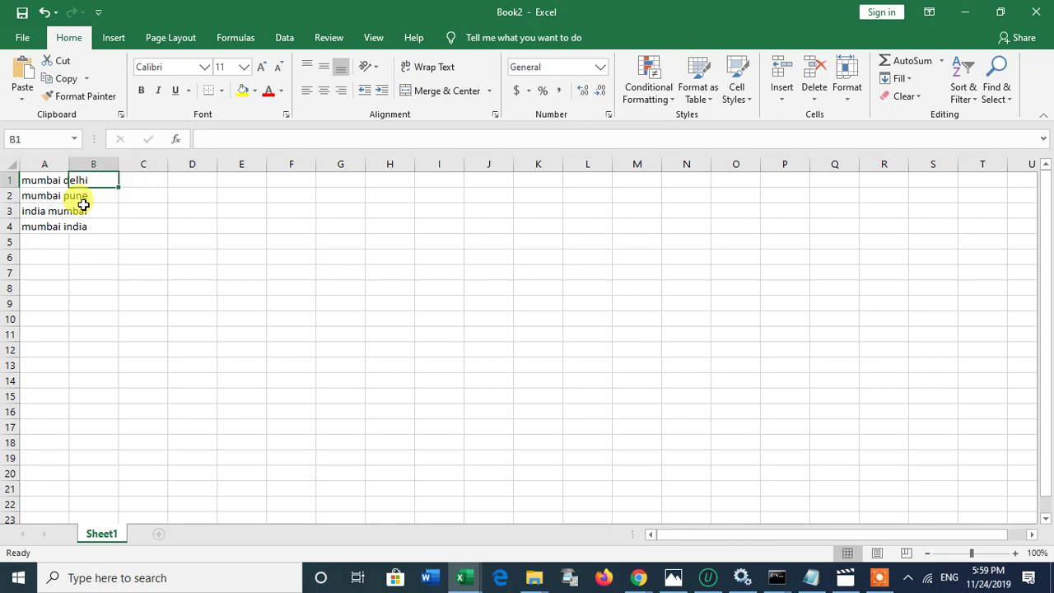
Step: AutoFit column A to its longest phrase, then select cell B1
{"action": "double_click", "coordinate": [73, 160]}
{"action": "left_click", "coordinate": [51, 164]}
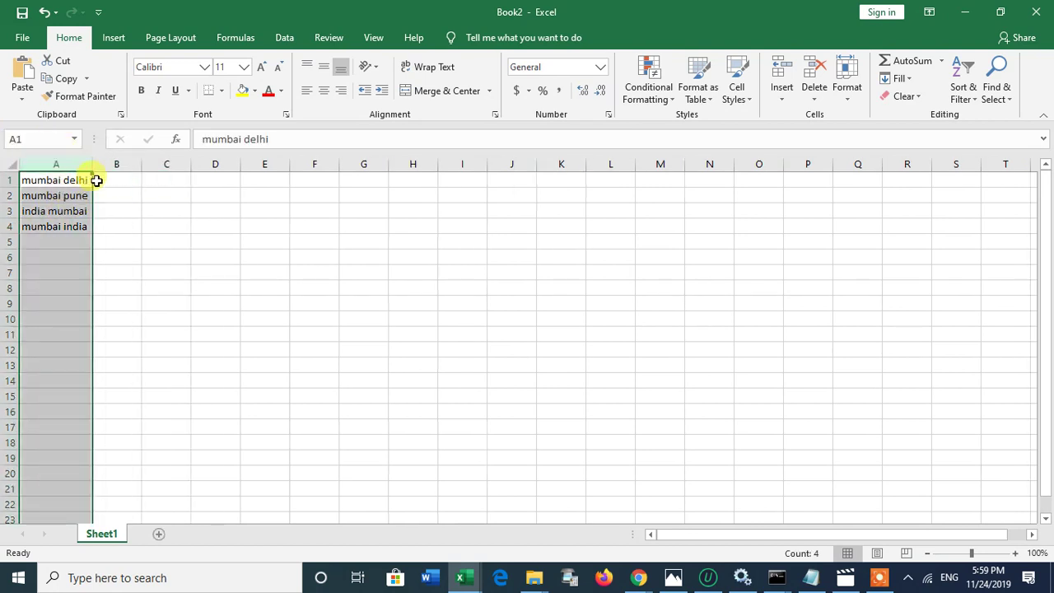
{"action": "left_click", "coordinate": [123, 161]}
{"action": "left_click", "coordinate": [117, 178]}
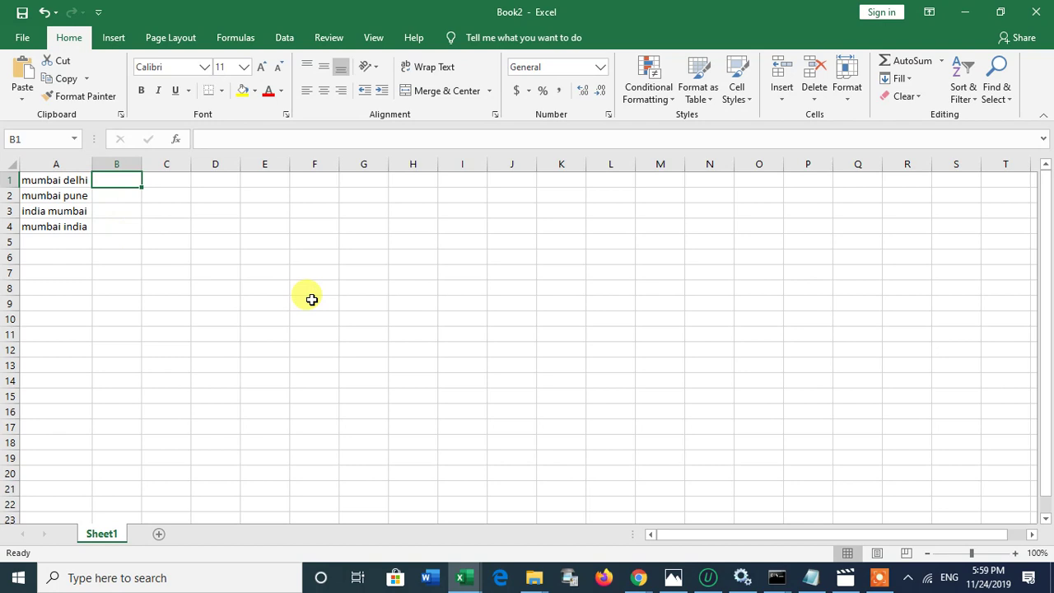
Step: Enter =PROPER(A1) in B1 so it displays Mumbai Delhi
{"action": "type", "text": "="}
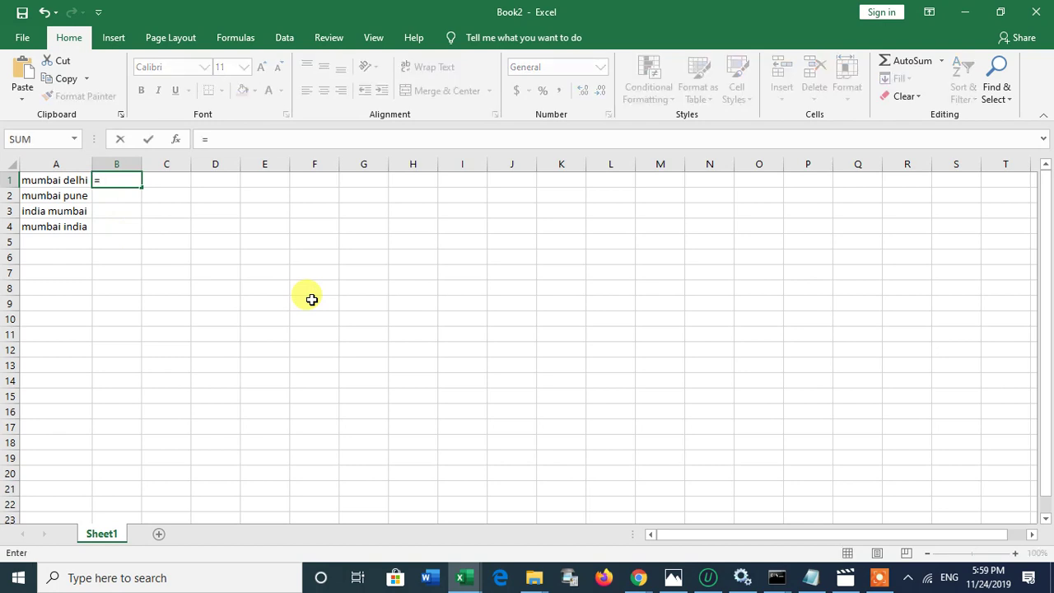
{"action": "type", "text": "pr"}
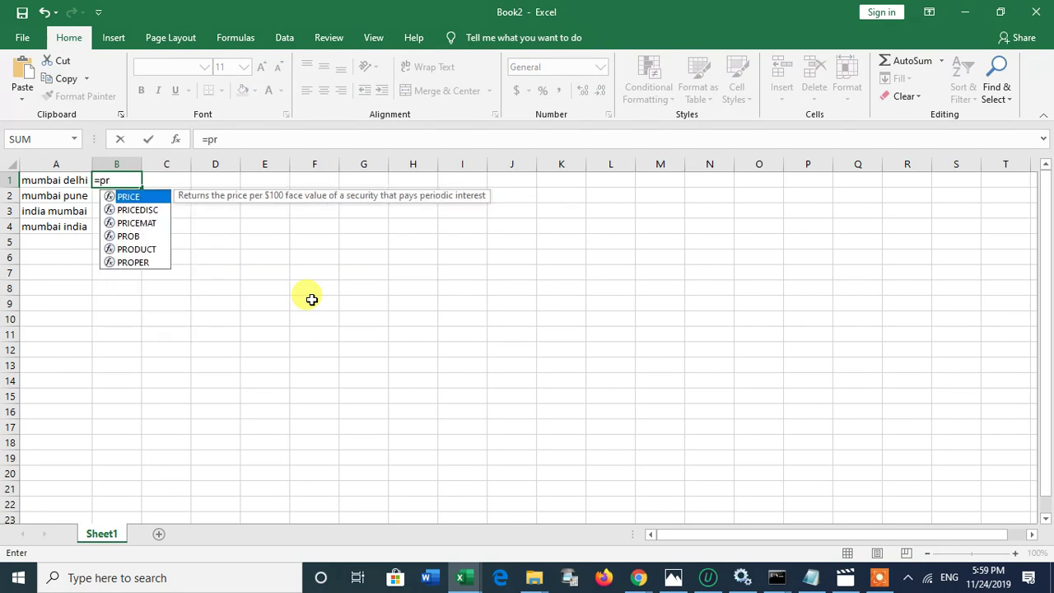
{"action": "type", "text": "o"}
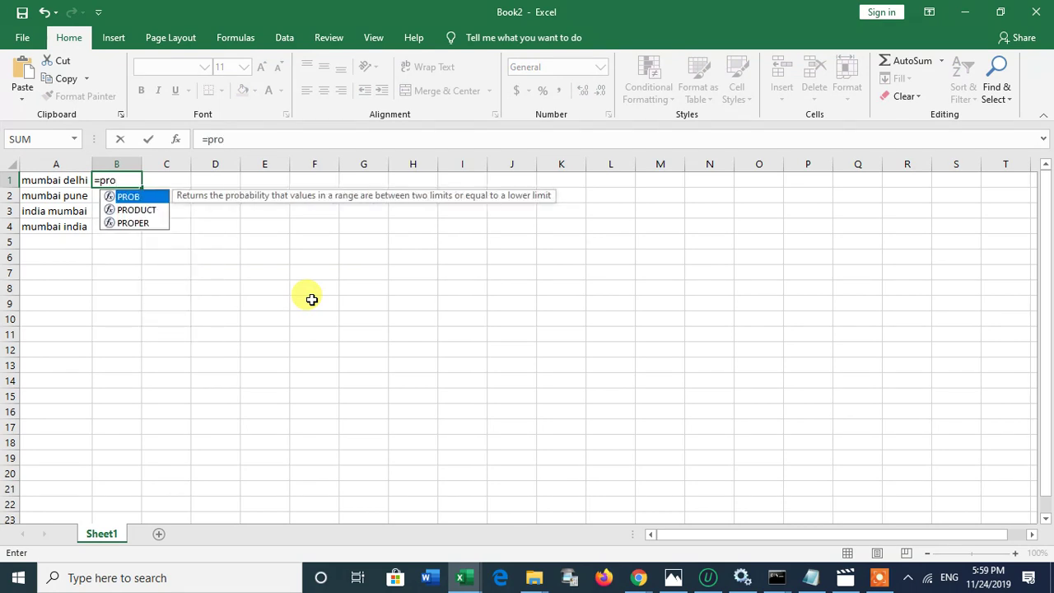
{"action": "key", "text": "Down"}
{"action": "key", "text": "Down"}
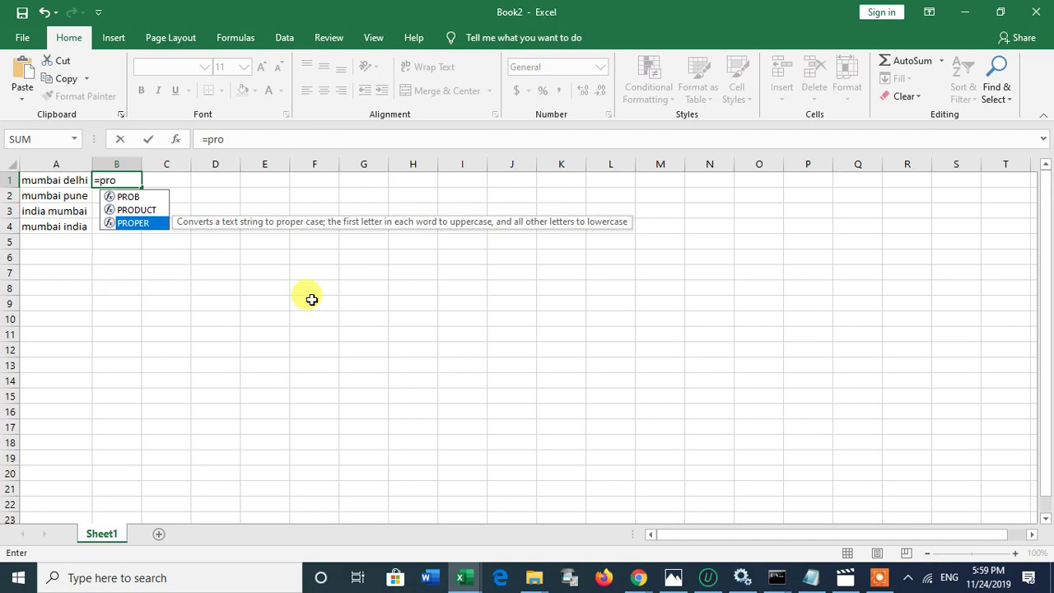
{"action": "key", "text": "Tab"}
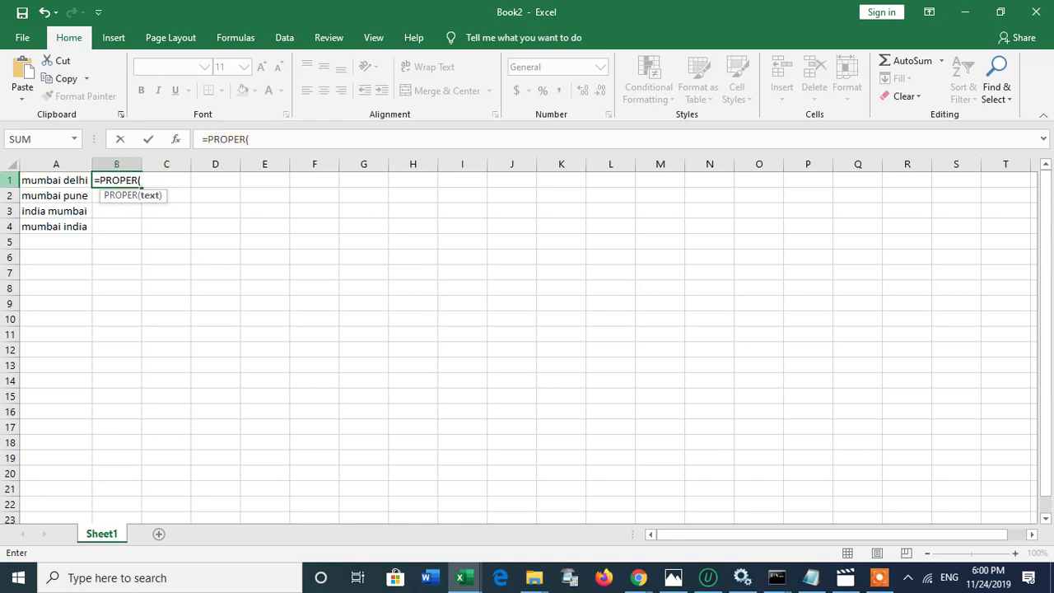
{"action": "left_click", "coordinate": [64, 181]}
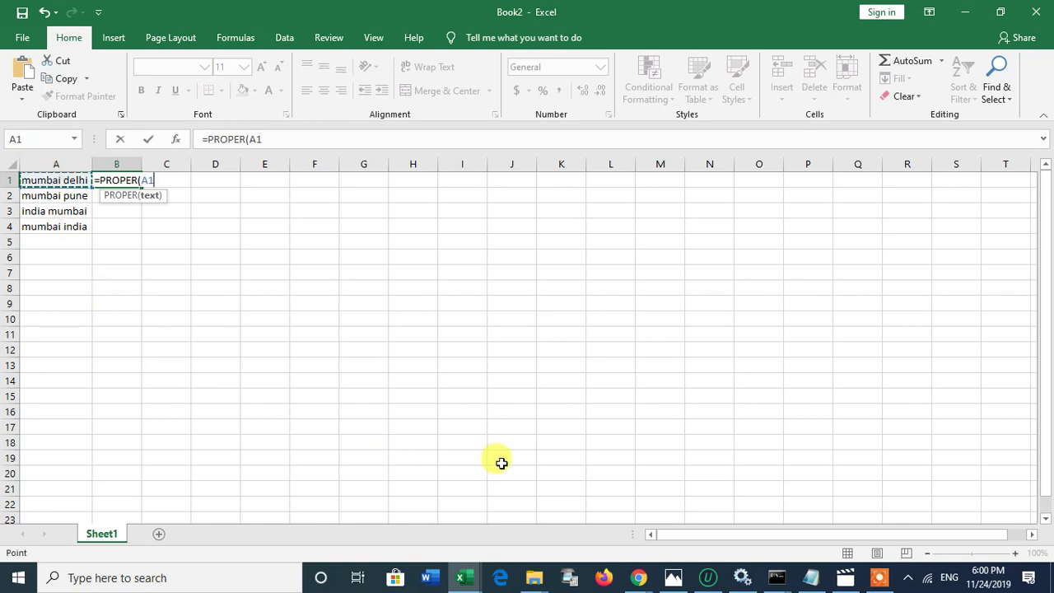
{"action": "type", "text": ")"}
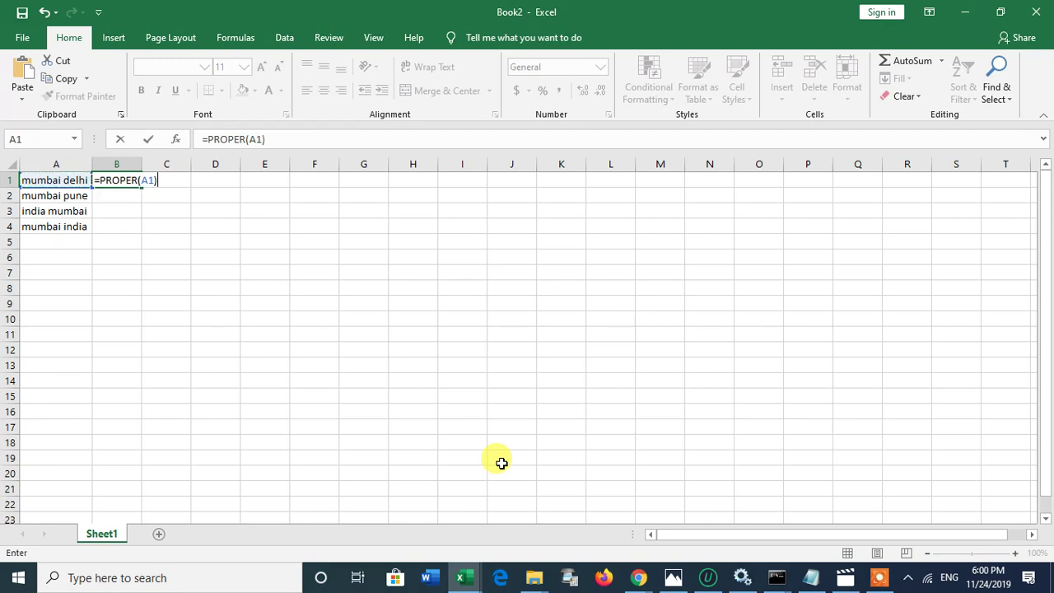
{"action": "key", "text": "Return"}
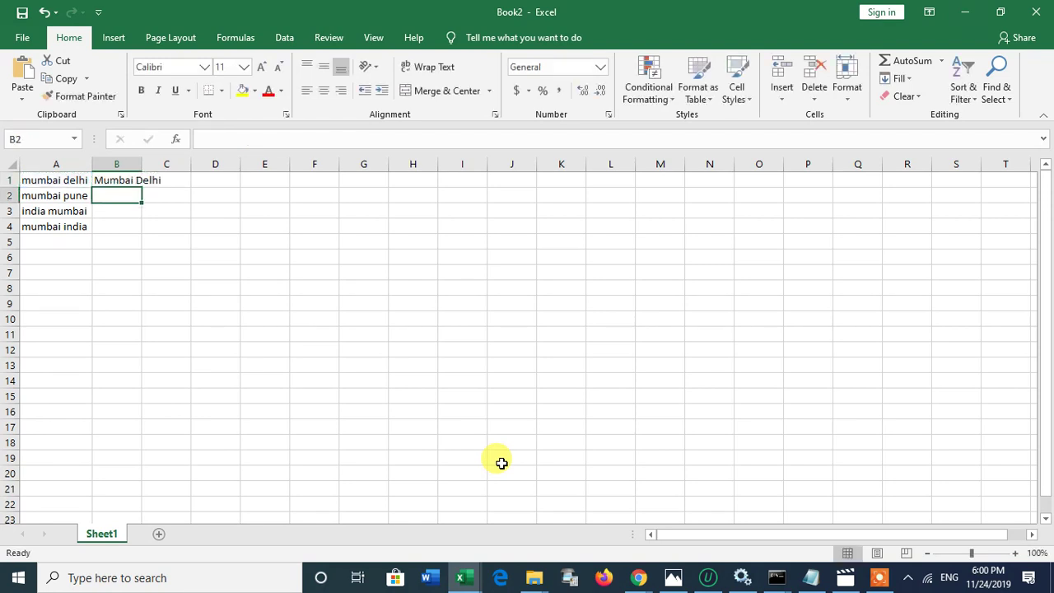
Step: Try filling B1's formula down via the fill handle, then undo it
{"action": "key", "text": "Up"}
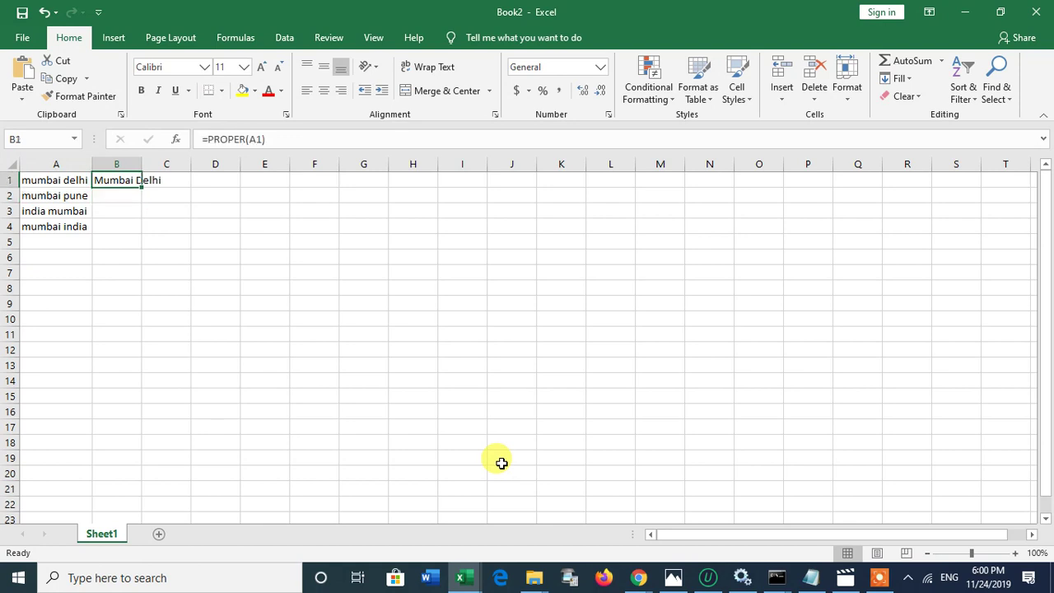
{"action": "key", "text": "Down"}
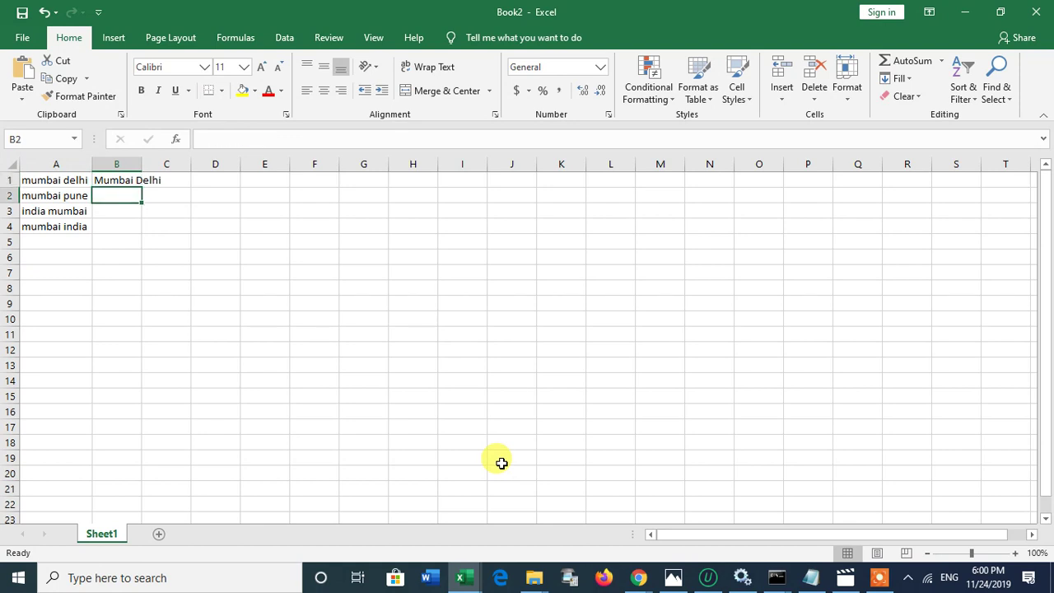
{"action": "key", "text": "Up"}
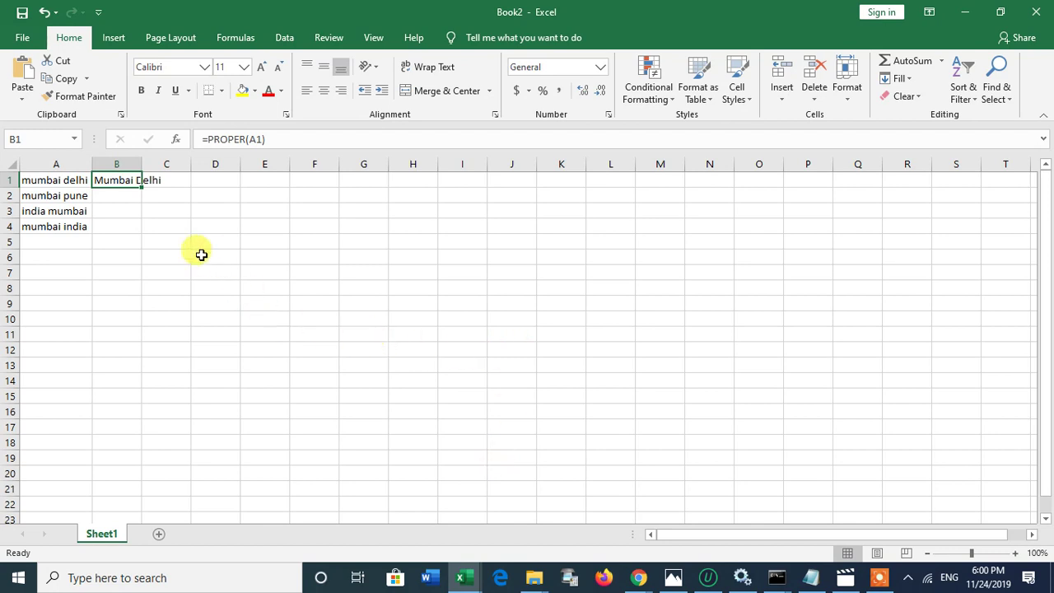
{"action": "key", "text": "ctrl+Down"}
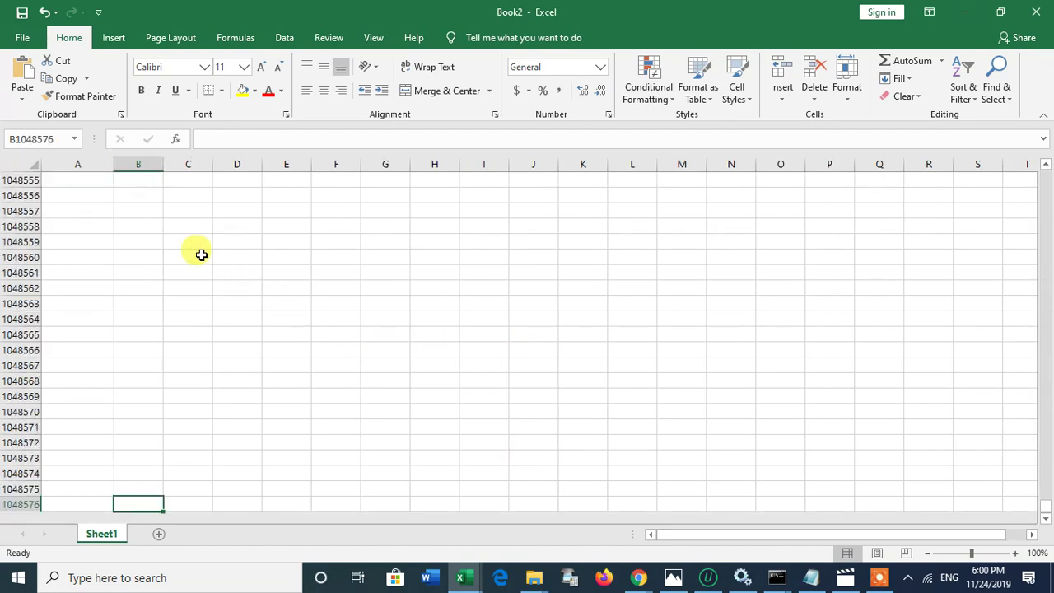
{"action": "key", "text": "ctrl+Up"}
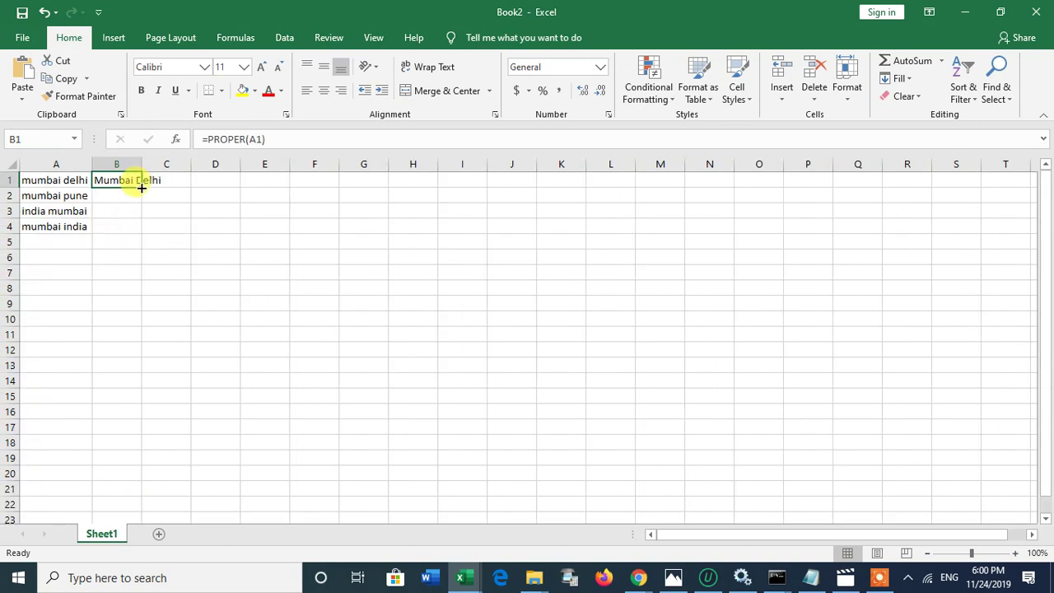
{"action": "double_click", "coordinate": [141, 187]}
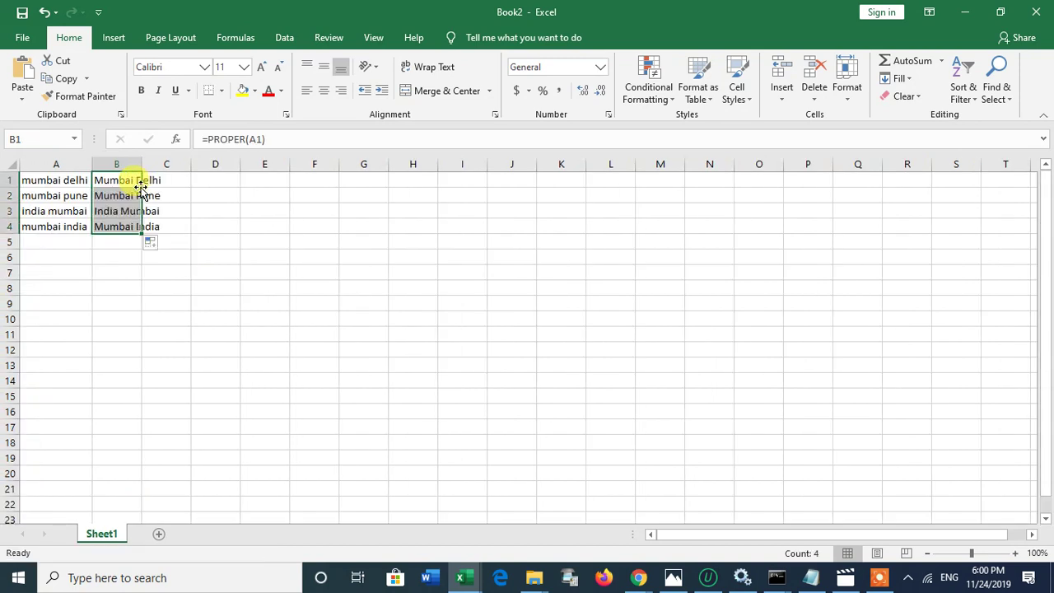
{"action": "key", "text": "ctrl+z"}
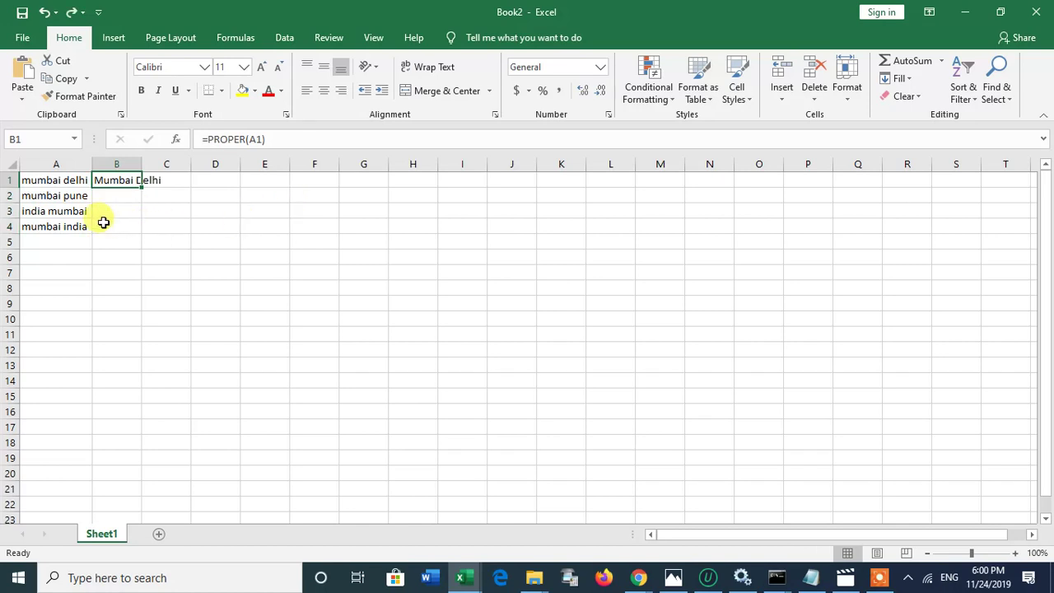
{"action": "double_click", "coordinate": [142, 187]}
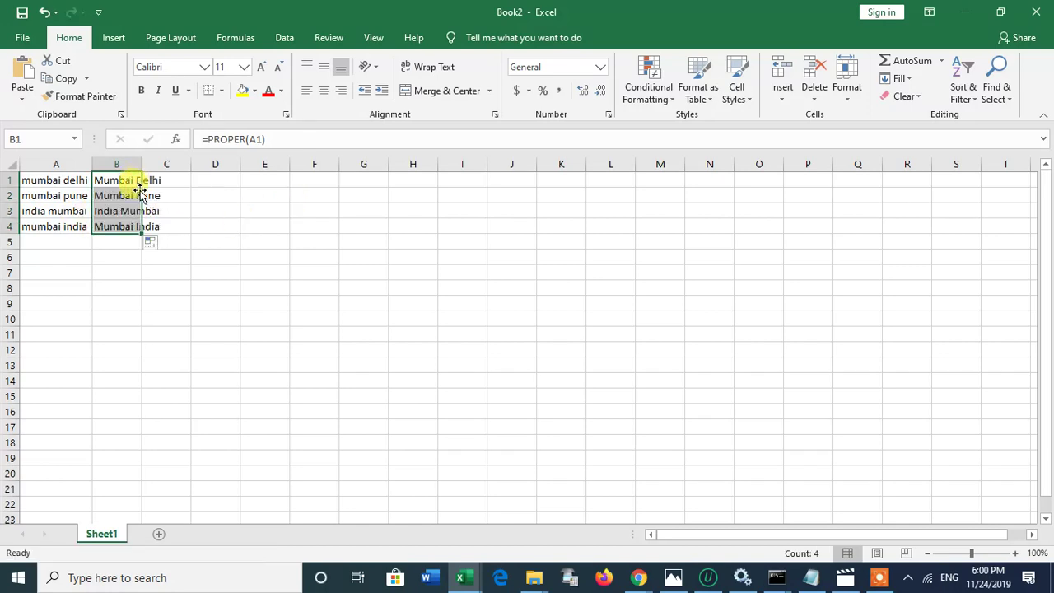
{"action": "left_click", "coordinate": [70, 225]}
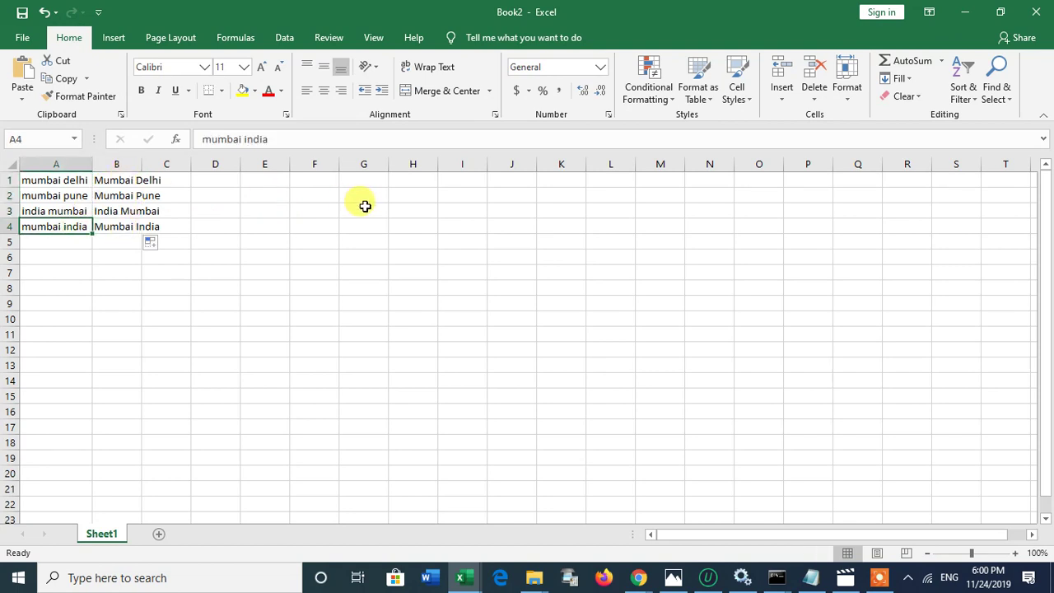
{"action": "key", "text": "ctrl+z"}
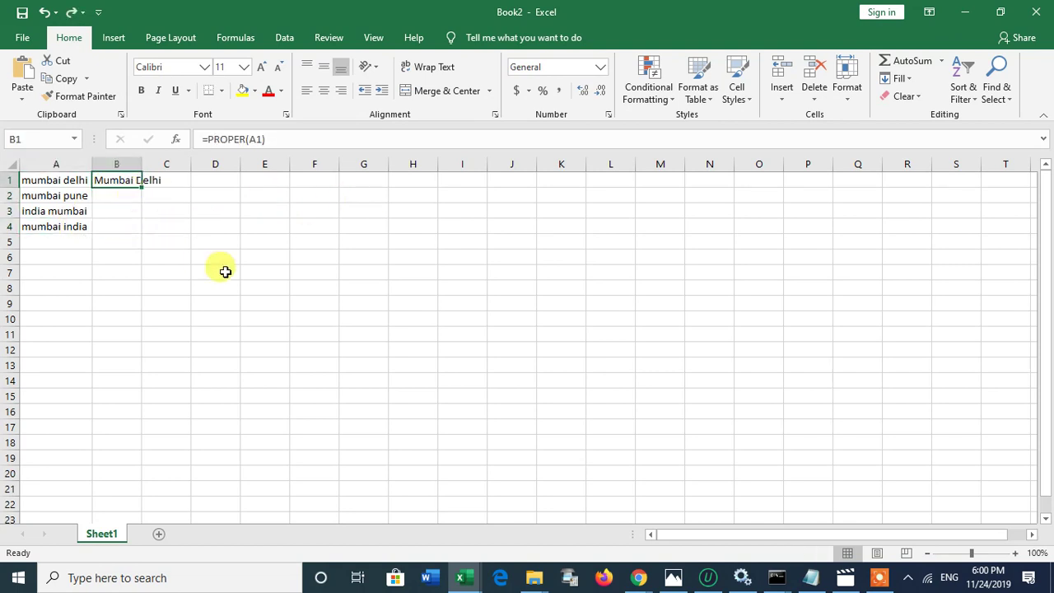
Step: Fill =PROPER down B1:B4 with Ctrl+D, showing Mumbai Pune, India Mumbai, Mumbai India
{"action": "key", "text": "shift+Down"}
{"action": "key", "text": "shift+Down"}
{"action": "key", "text": "shift+Down"}
{"action": "key", "text": "shift+Down"}
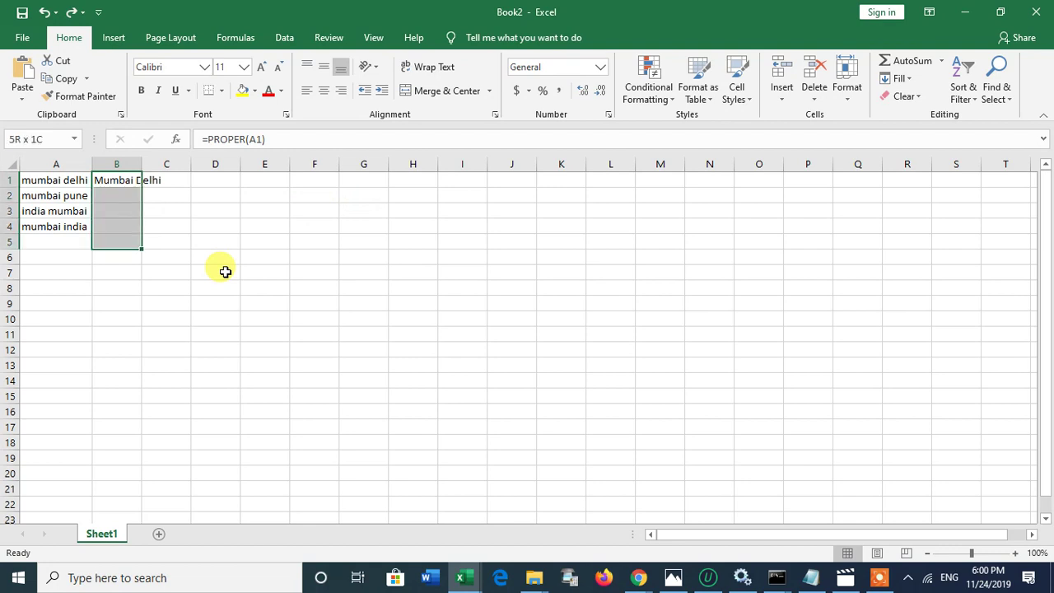
{"action": "key", "text": "shift+Up"}
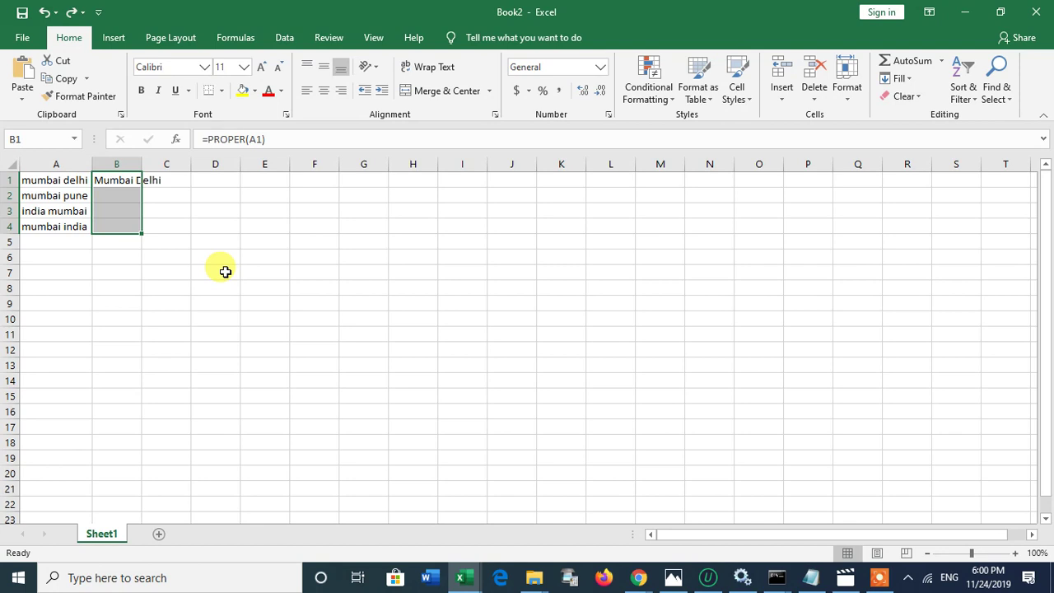
{"action": "key", "text": "ctrl+d"}
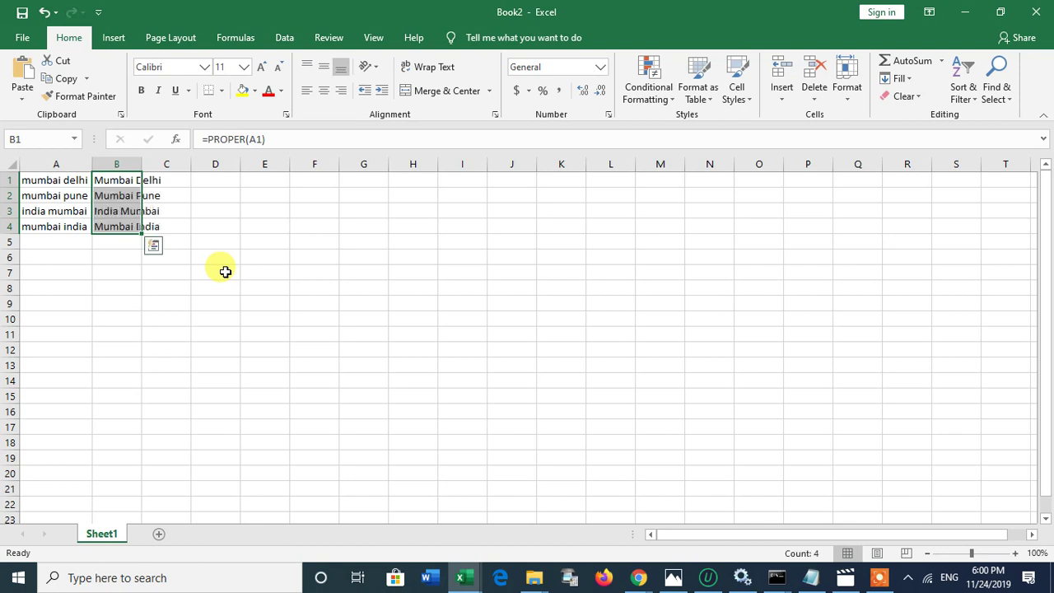
{"action": "key", "text": "ctrl+q"}
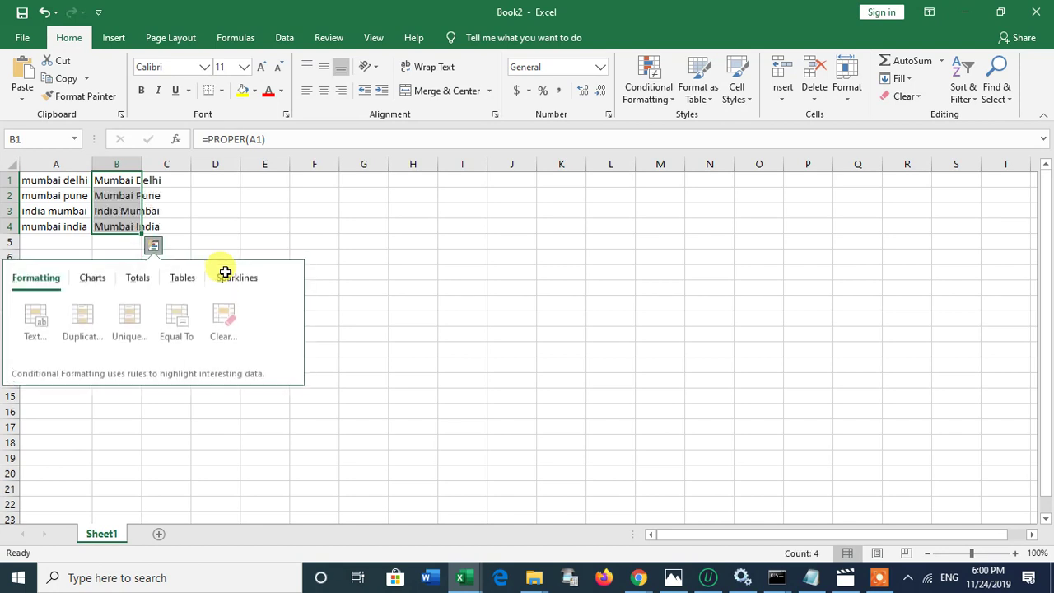
{"action": "left_click", "coordinate": [246, 192]}
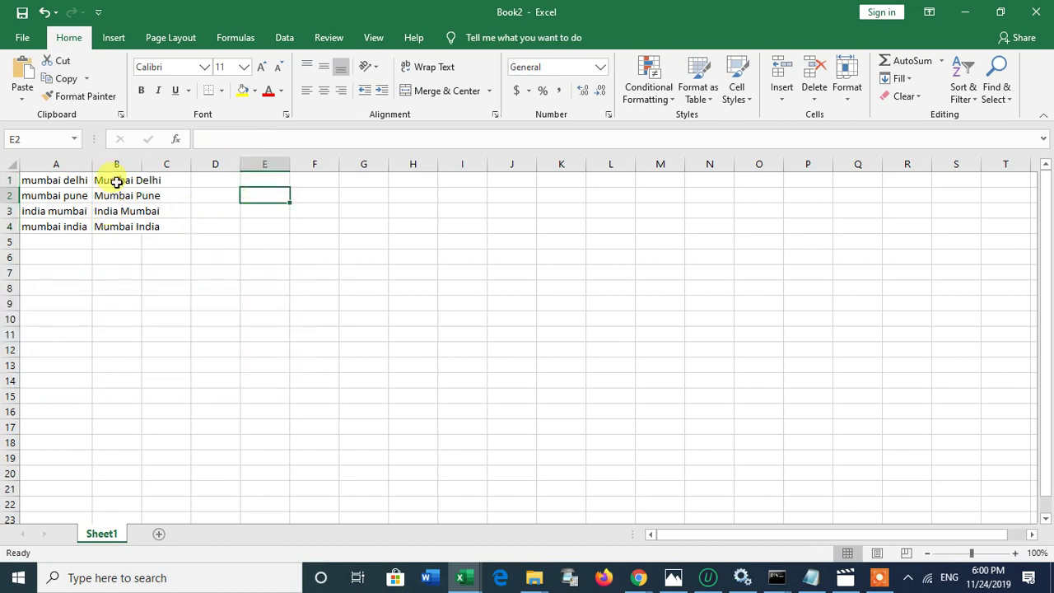
{"action": "left_click", "coordinate": [115, 180]}
{"action": "left_click", "coordinate": [116, 227]}
{"action": "left_click", "coordinate": [117, 210]}
{"action": "left_click", "coordinate": [119, 179]}
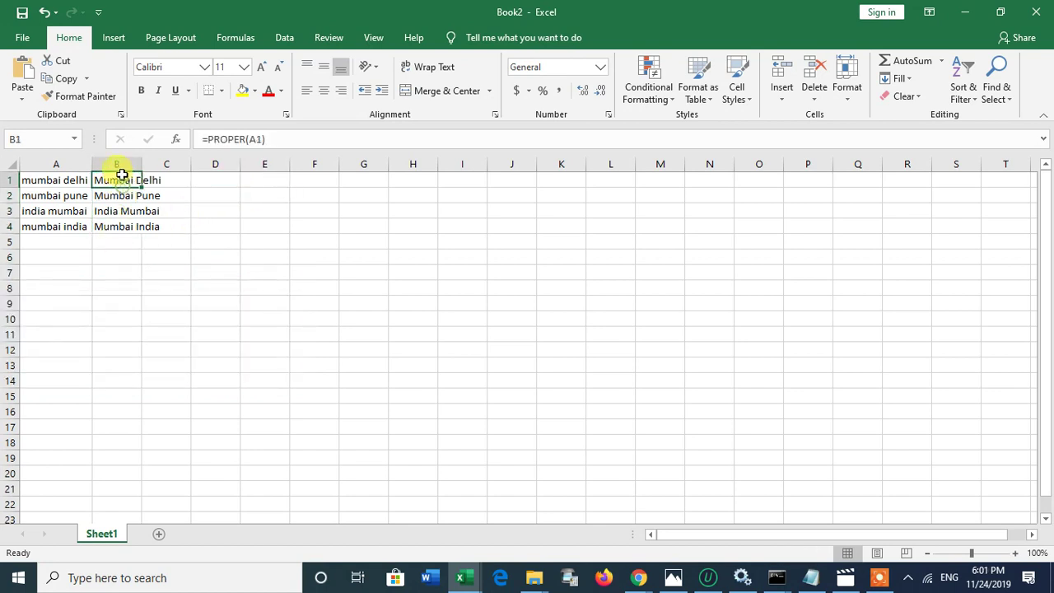
{"action": "left_click", "coordinate": [56, 180]}
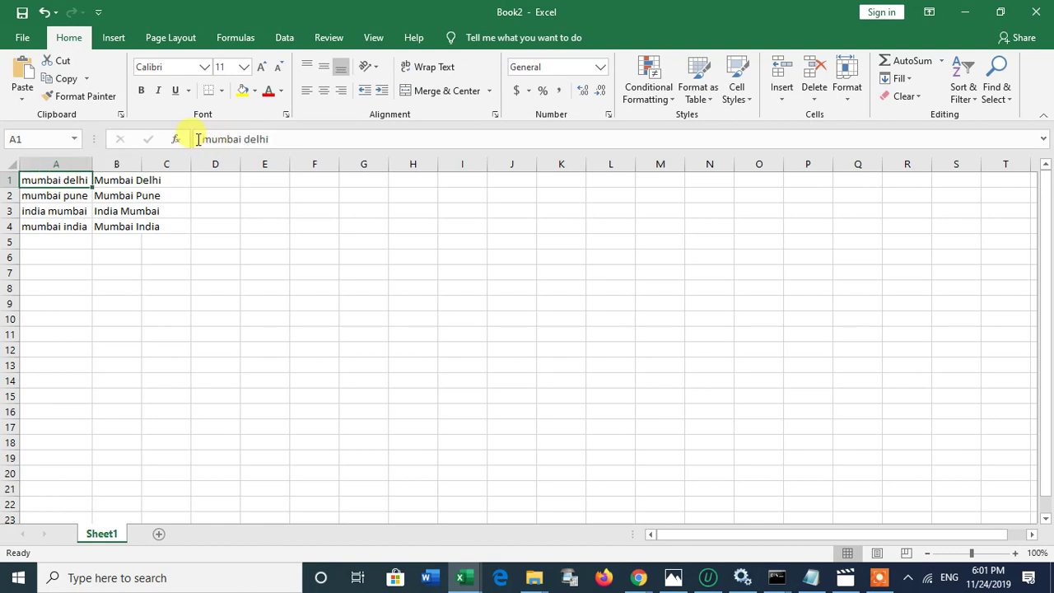
{"action": "left_click_drag", "start_coordinate": [202, 138], "coordinate": [266, 138]}
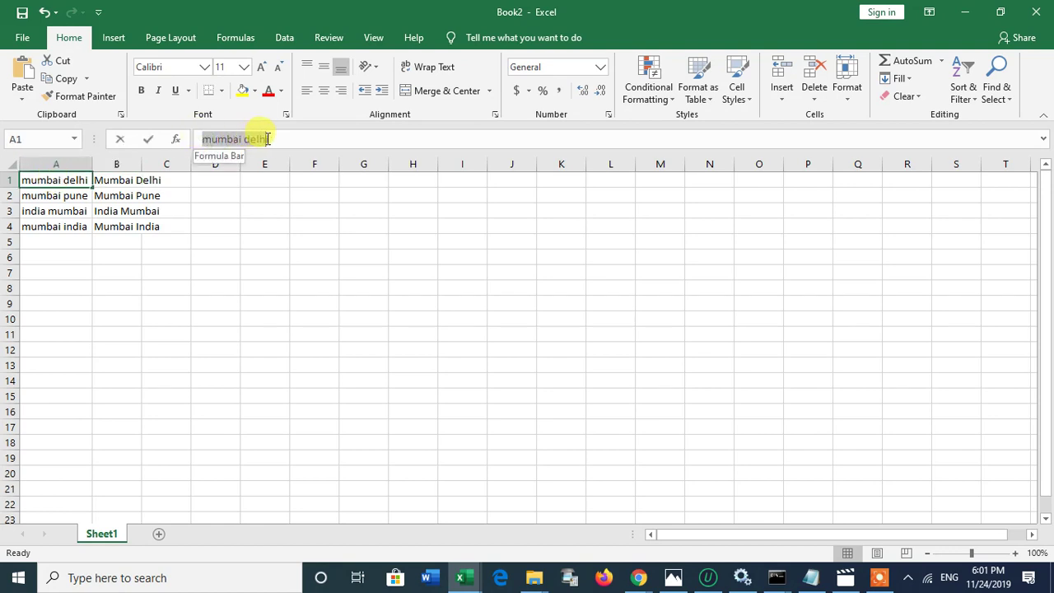
{"action": "left_click", "coordinate": [234, 224]}
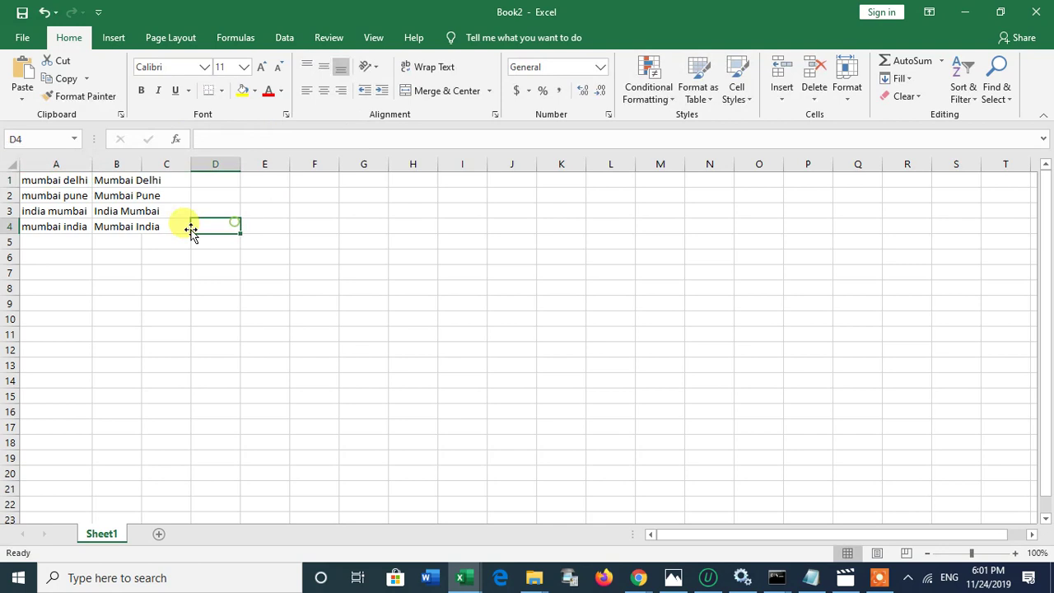
{"action": "left_click", "coordinate": [117, 178]}
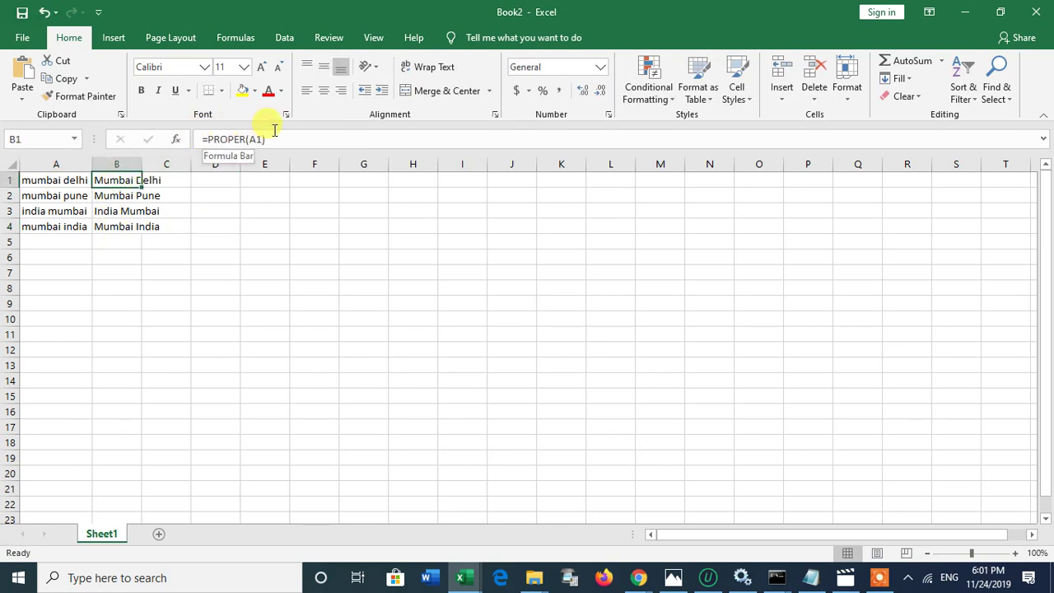
{"action": "left_click", "coordinate": [220, 271]}
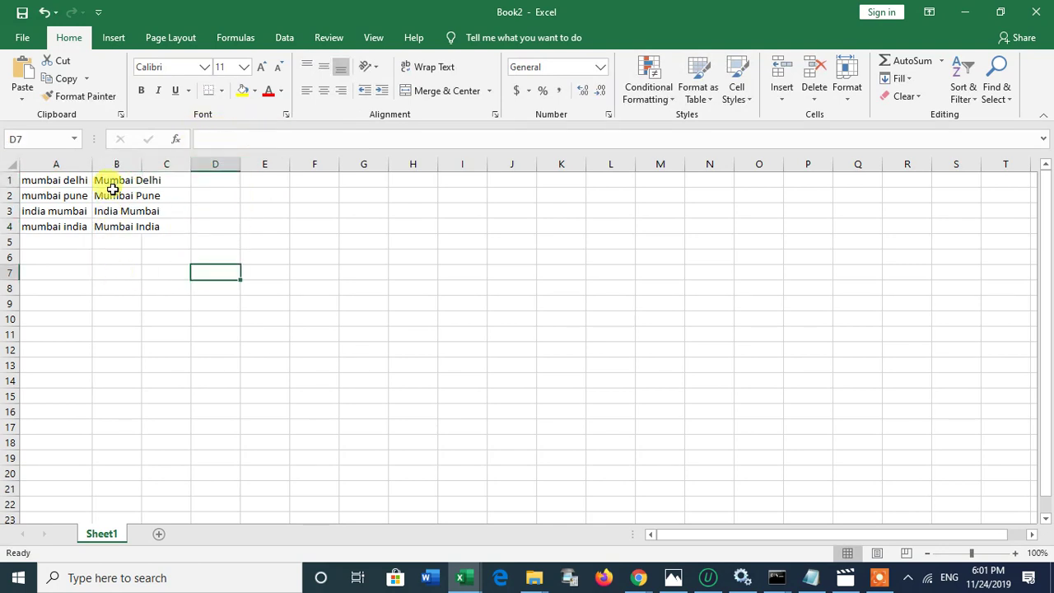
{"action": "left_click_drag", "start_coordinate": [113, 177], "coordinate": [118, 229]}
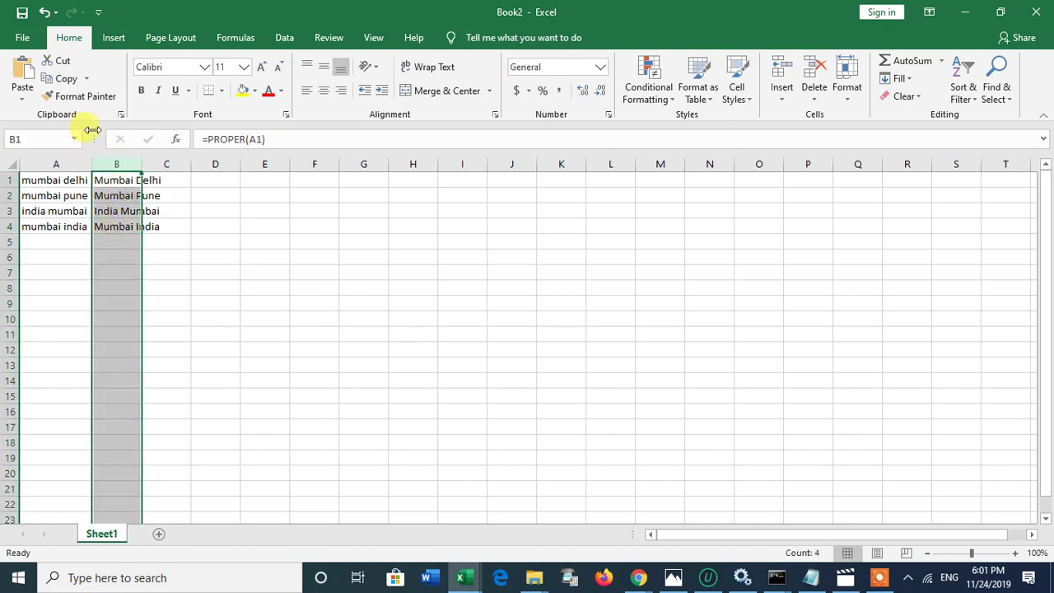
Step: Copy the proper-case results in column B and show the Paste dropdown options
{"action": "left_click", "coordinate": [23, 99]}
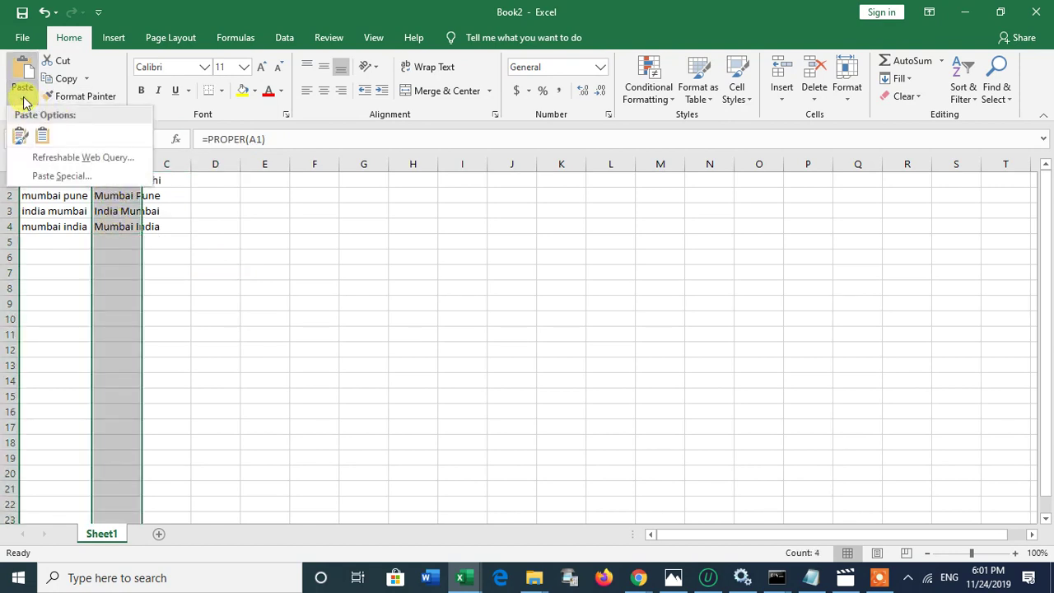
{"action": "left_click", "coordinate": [22, 37]}
{"action": "left_click", "coordinate": [22, 37]}
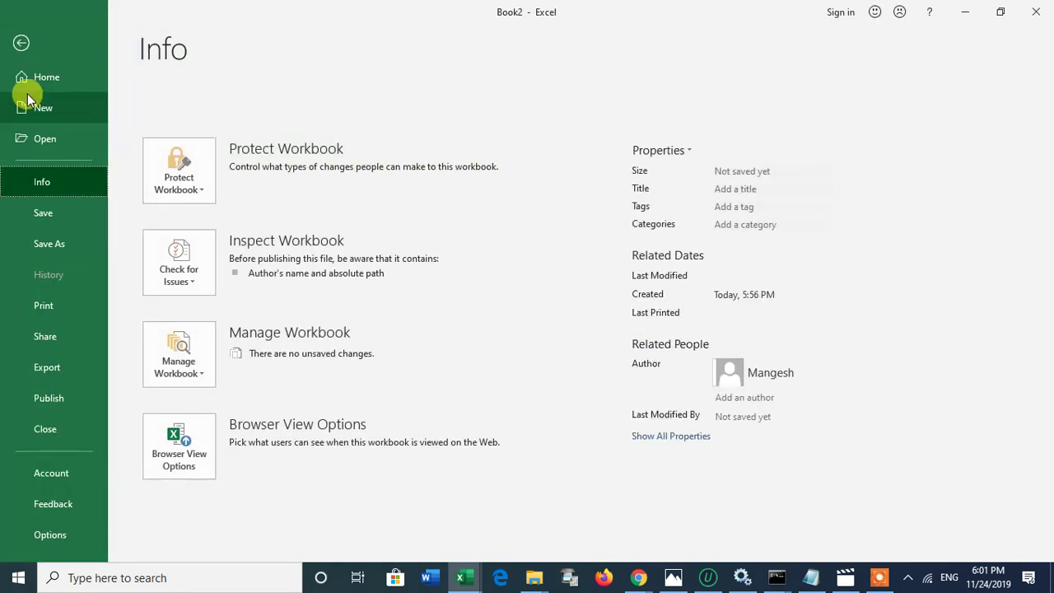
{"action": "left_click", "coordinate": [19, 44]}
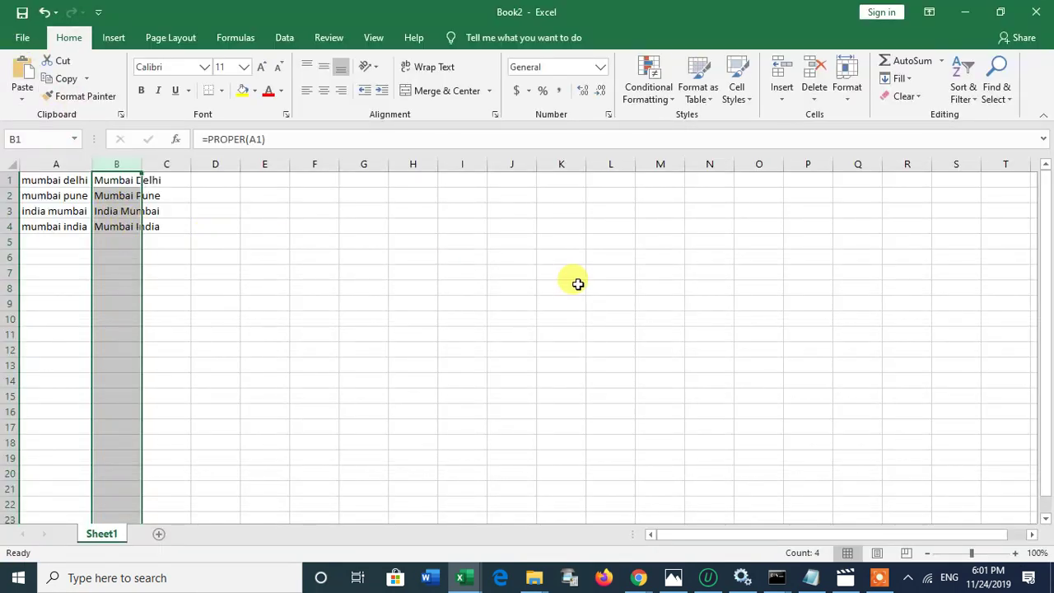
{"action": "key", "text": "ctrl+c"}
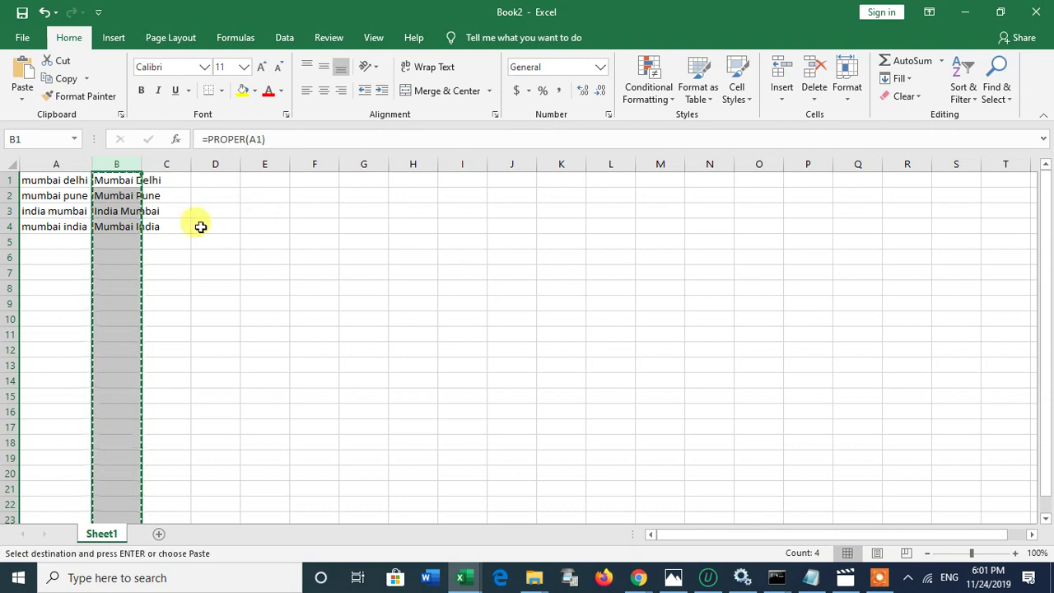
{"action": "left_click", "coordinate": [23, 101]}
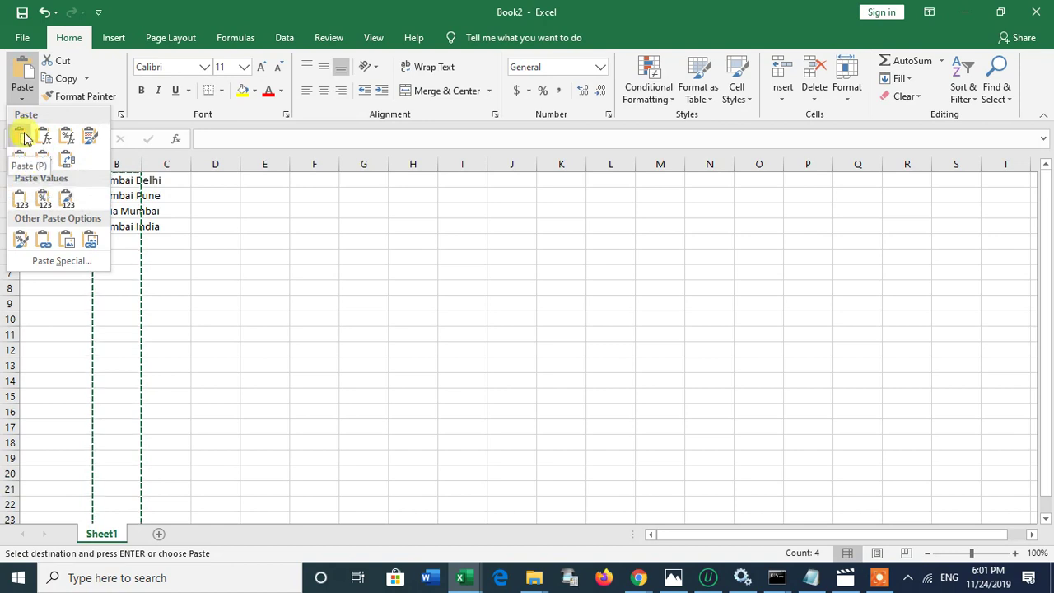
{"action": "left_click", "coordinate": [88, 136]}
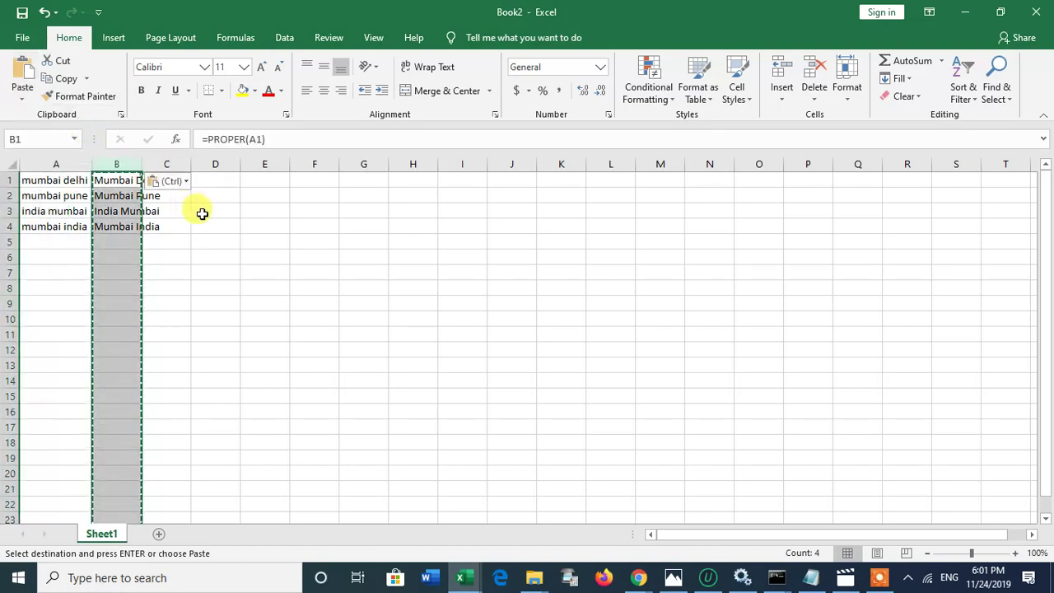
{"action": "left_click", "coordinate": [25, 100]}
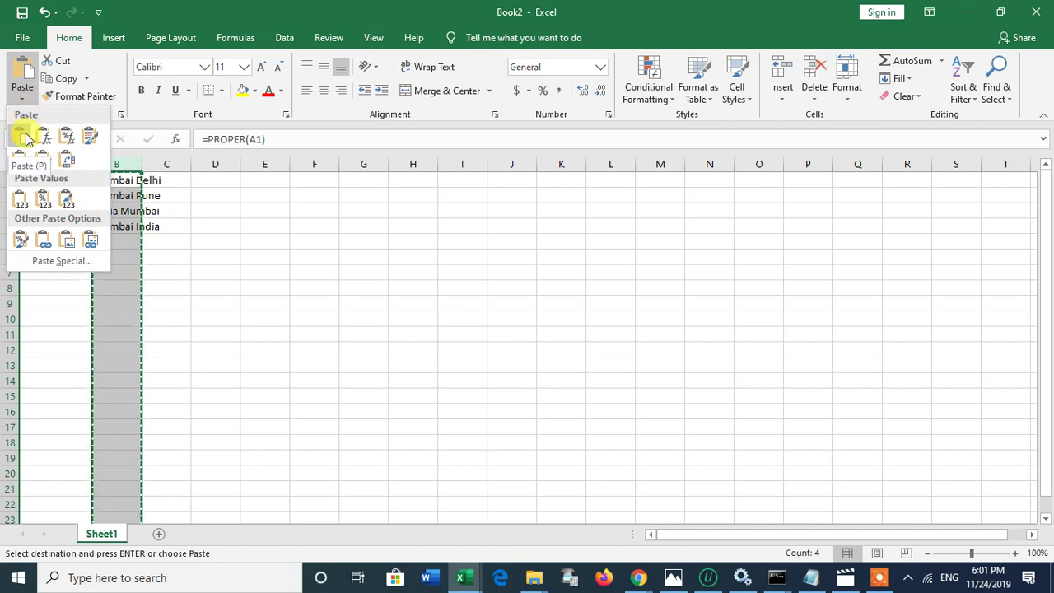
{"action": "left_click", "coordinate": [21, 134]}
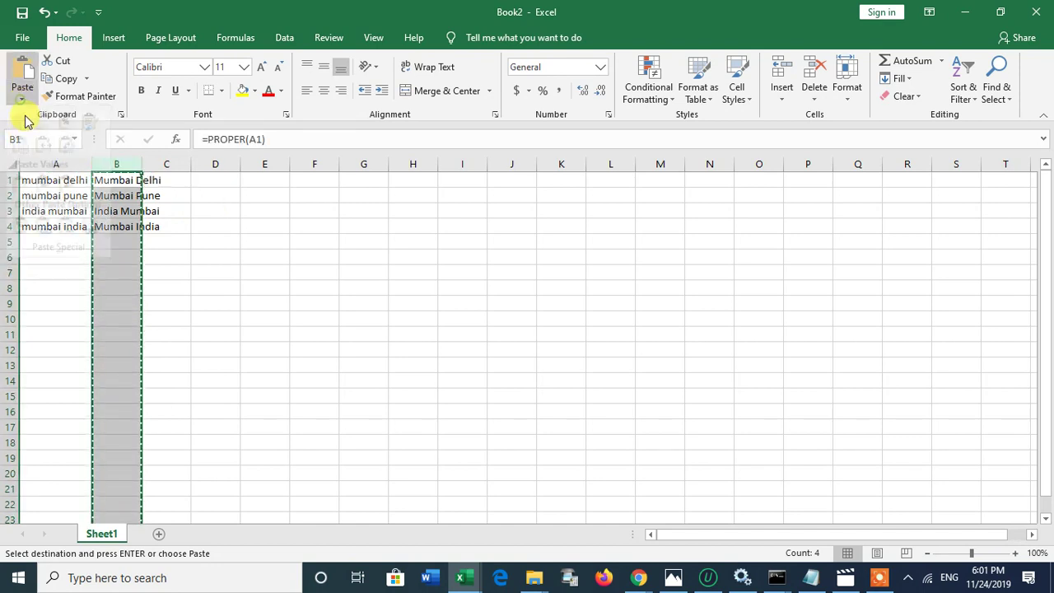
{"action": "left_click", "coordinate": [24, 100]}
{"action": "left_click", "coordinate": [26, 104]}
{"action": "left_click", "coordinate": [25, 101]}
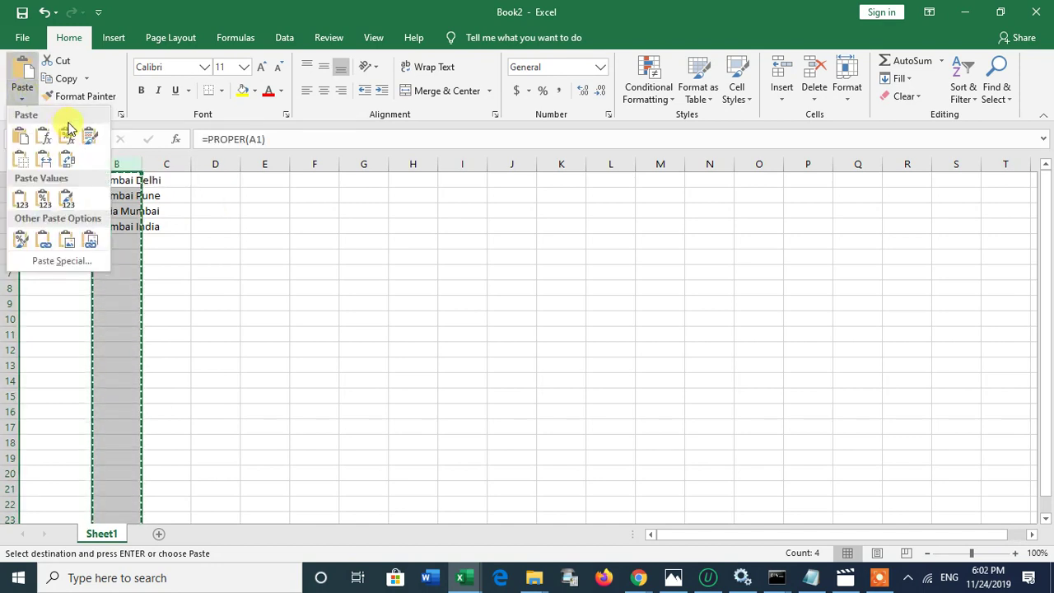
{"action": "left_click", "coordinate": [64, 132]}
{"action": "left_click", "coordinate": [25, 102]}
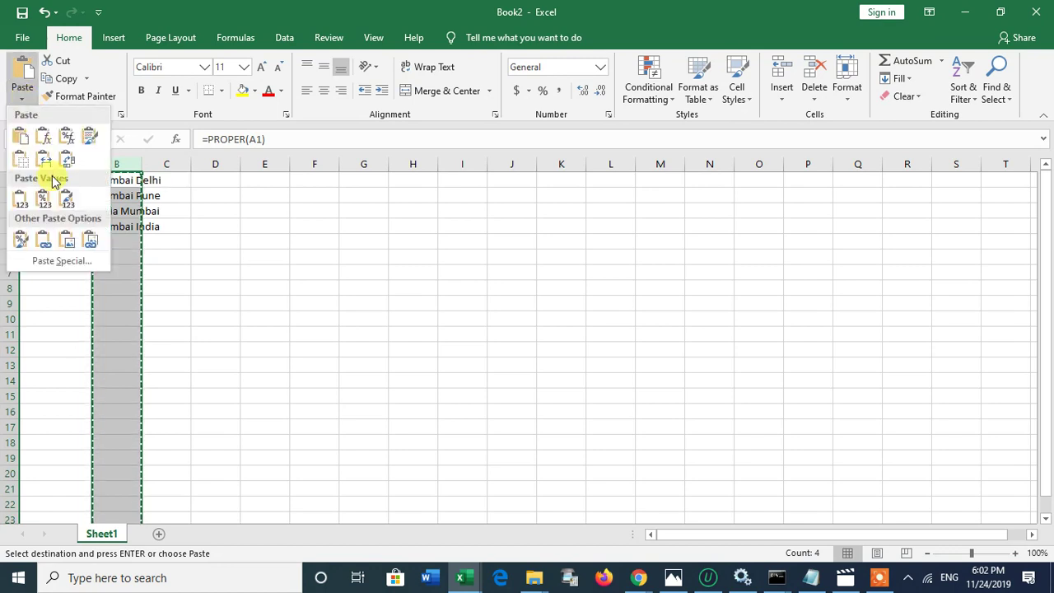
{"action": "left_click", "coordinate": [24, 241]}
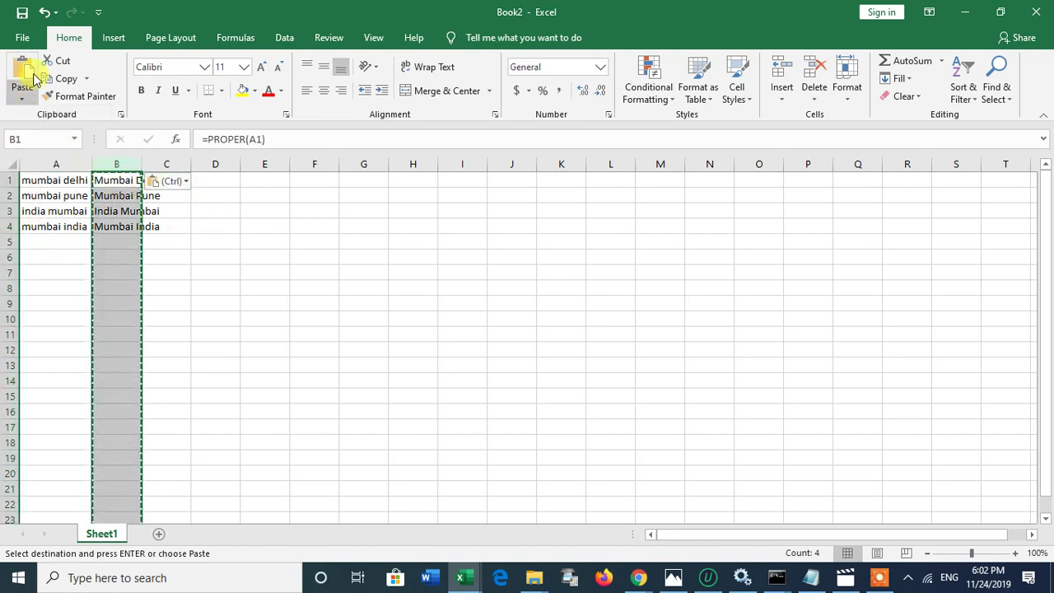
{"action": "left_click", "coordinate": [23, 37]}
{"action": "left_click", "coordinate": [22, 41]}
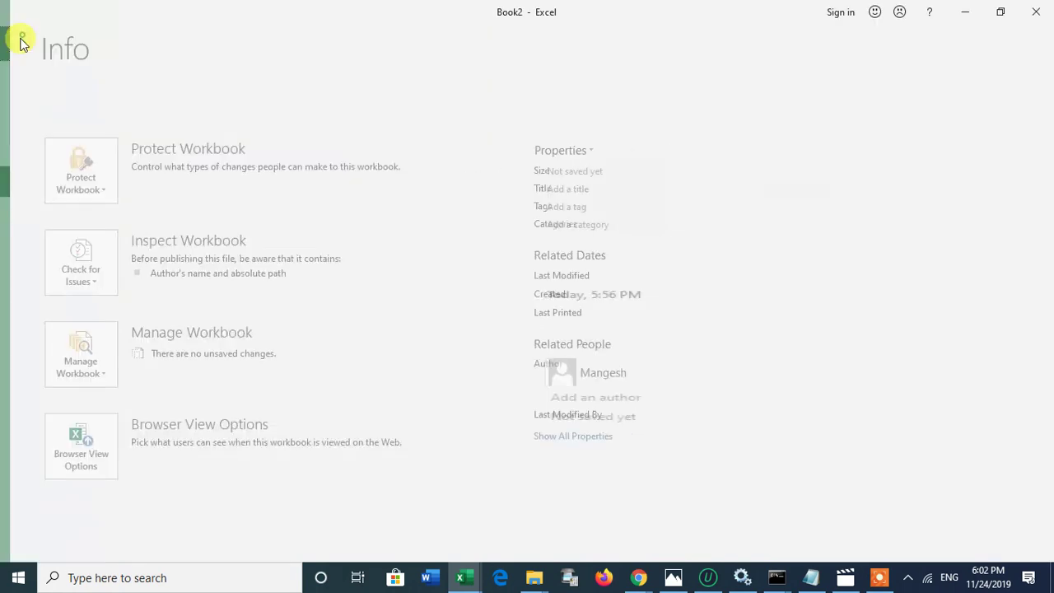
{"action": "left_click", "coordinate": [21, 86]}
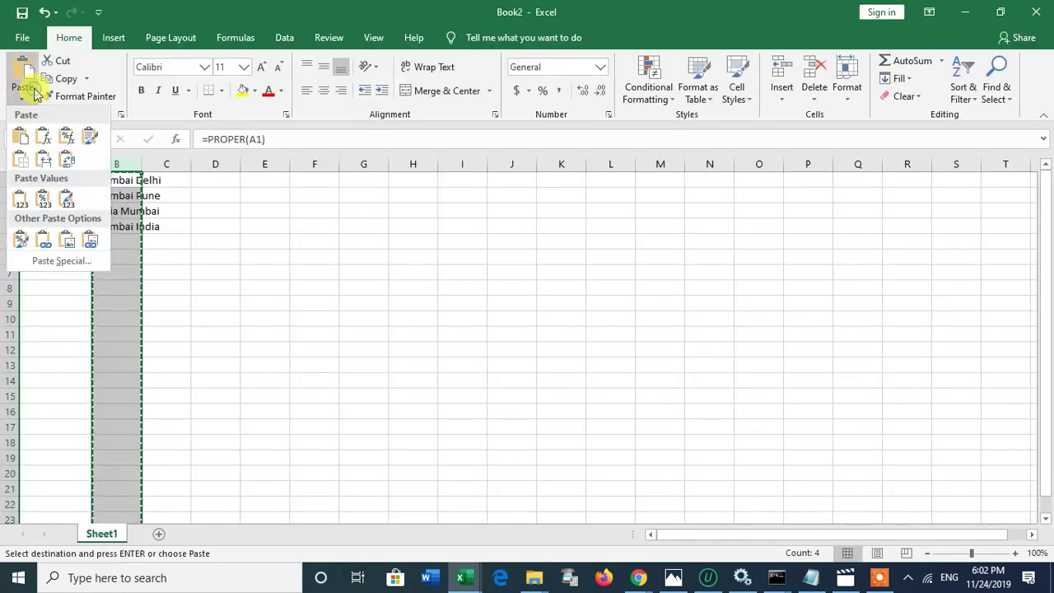
{"action": "left_click", "coordinate": [16, 138]}
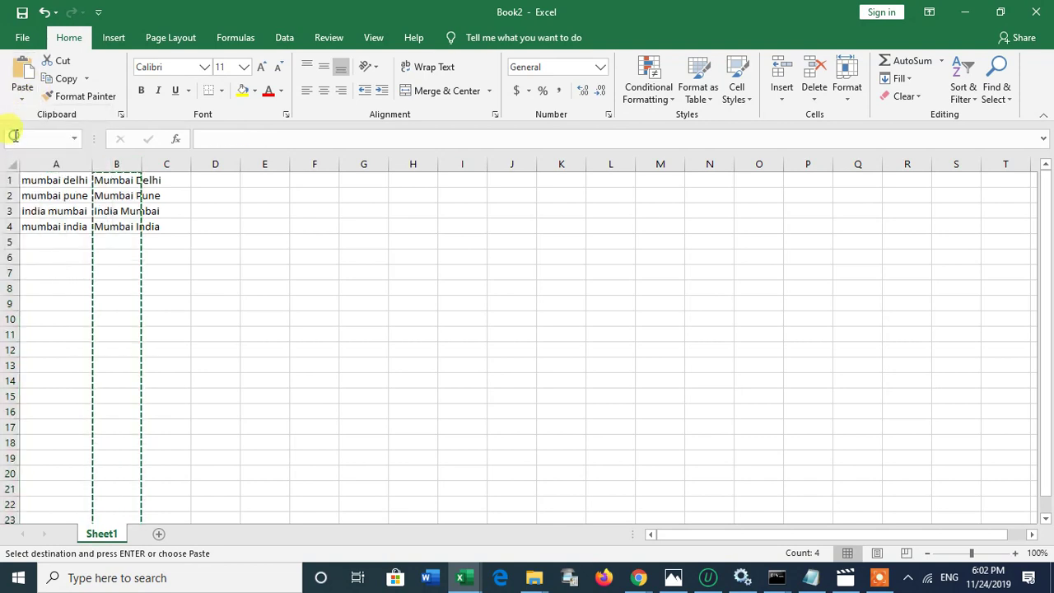
{"action": "left_click", "coordinate": [132, 196]}
{"action": "key", "text": "Down"}
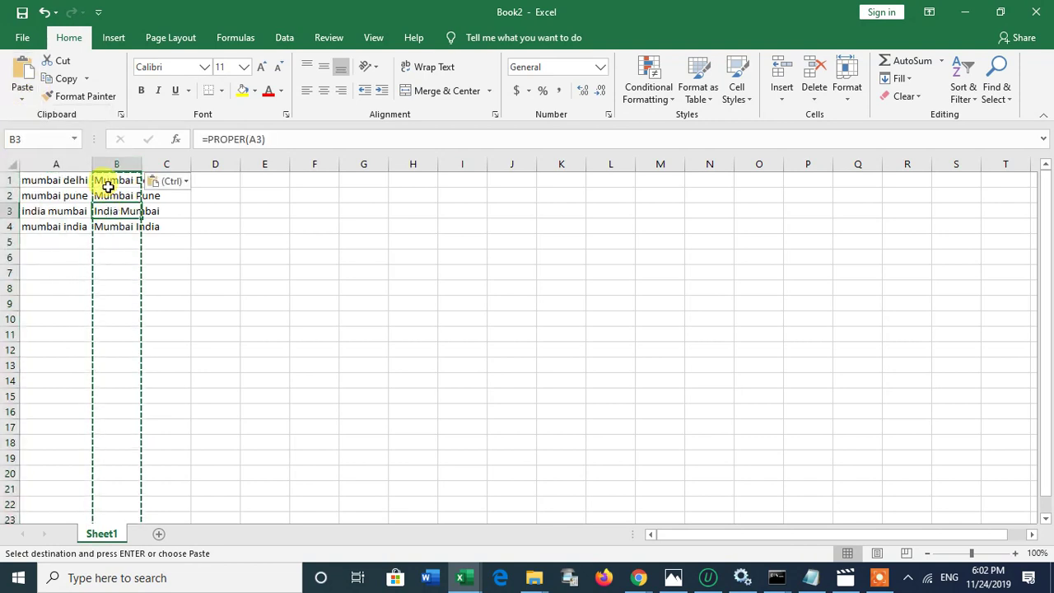
{"action": "key", "text": "Escape"}
{"action": "left_click_drag", "start_coordinate": [118, 179], "coordinate": [123, 242]}
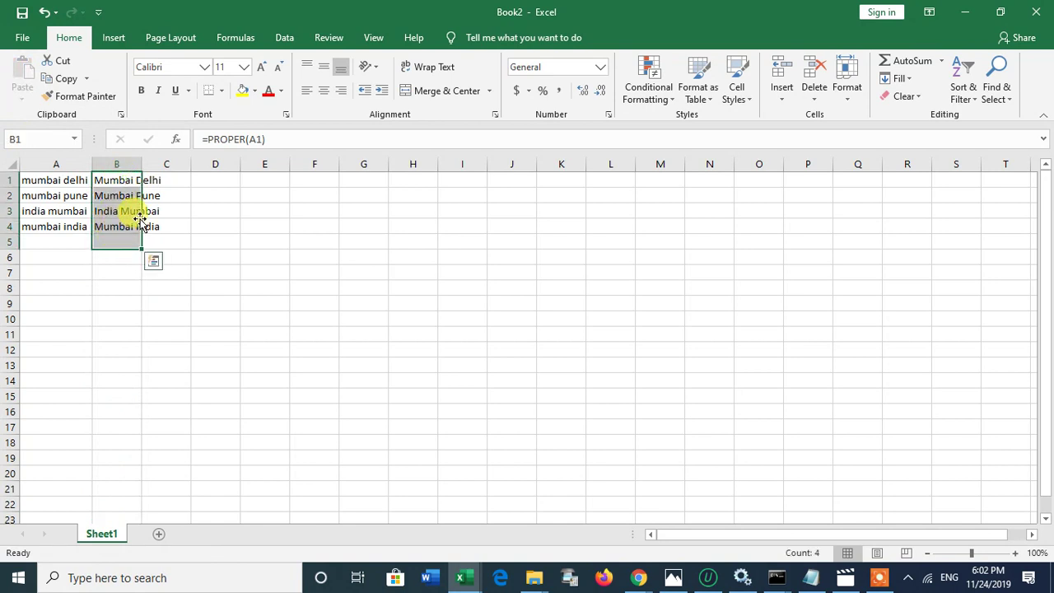
Step: Cancel a stray copy of C5, then copy all of column B
{"action": "left_click", "coordinate": [183, 236]}
{"action": "key", "text": "ctrl+c"}
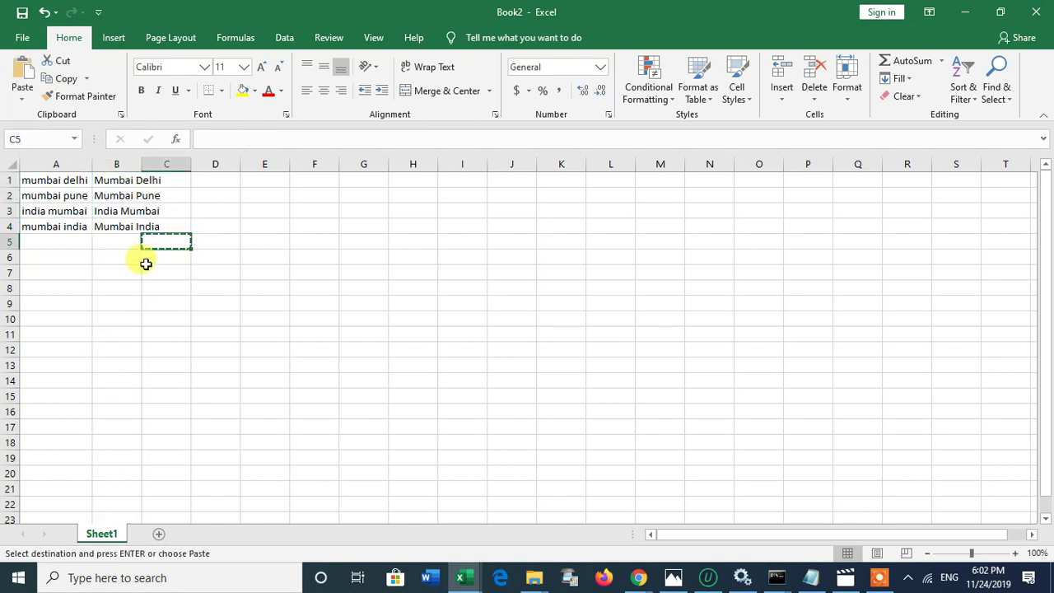
{"action": "left_click", "coordinate": [132, 257]}
{"action": "key", "text": "Escape"}
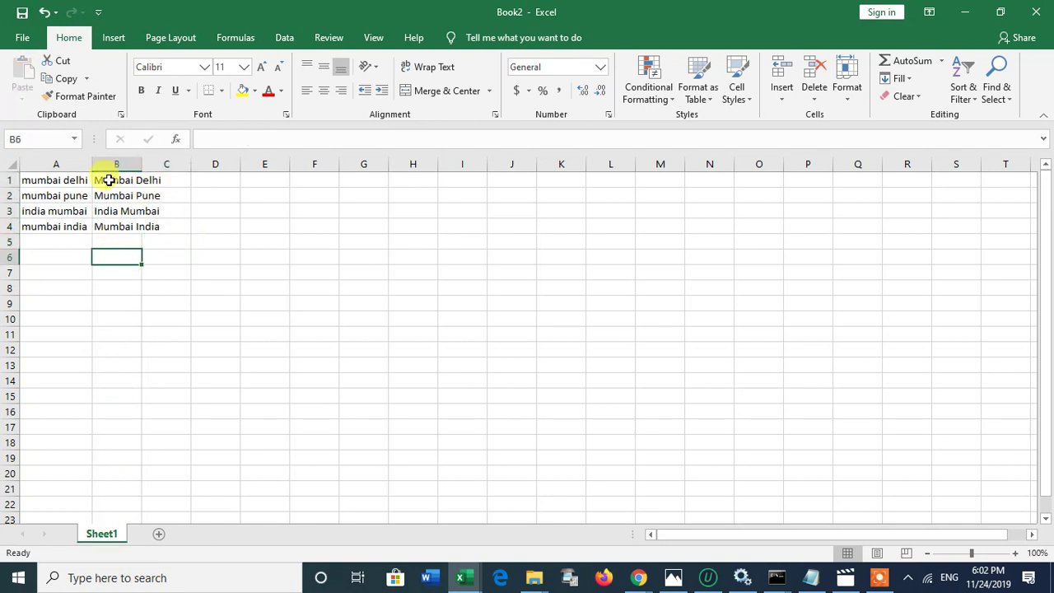
{"action": "left_click", "coordinate": [108, 179]}
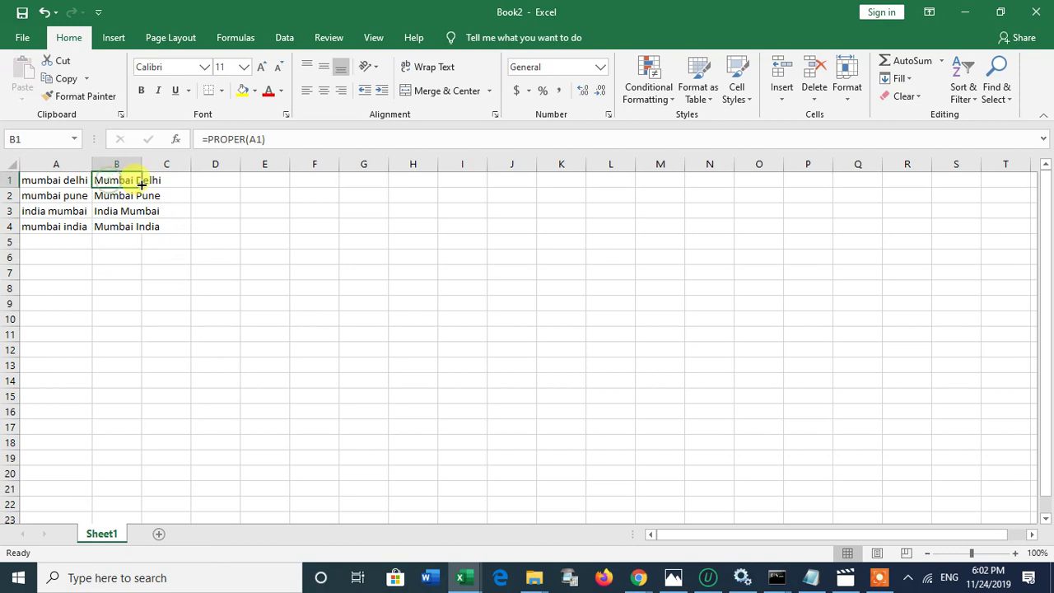
{"action": "left_click", "coordinate": [113, 165]}
{"action": "key", "text": "ctrl+c"}
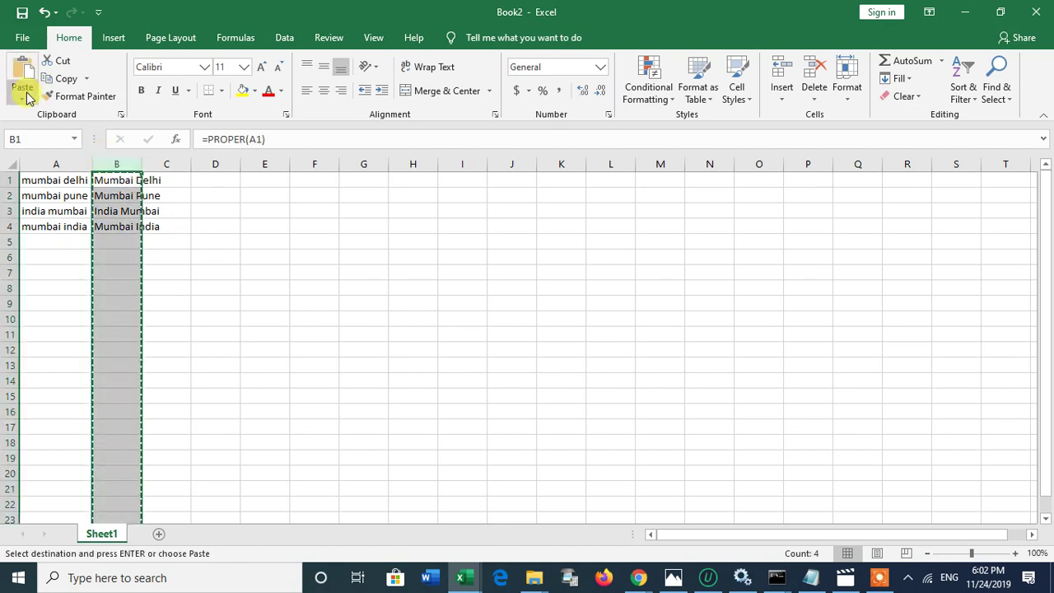
Step: Paste column B over itself as Values & Number Formatting, leaving static text like Mumbai Delhi
{"action": "left_click", "coordinate": [27, 97]}
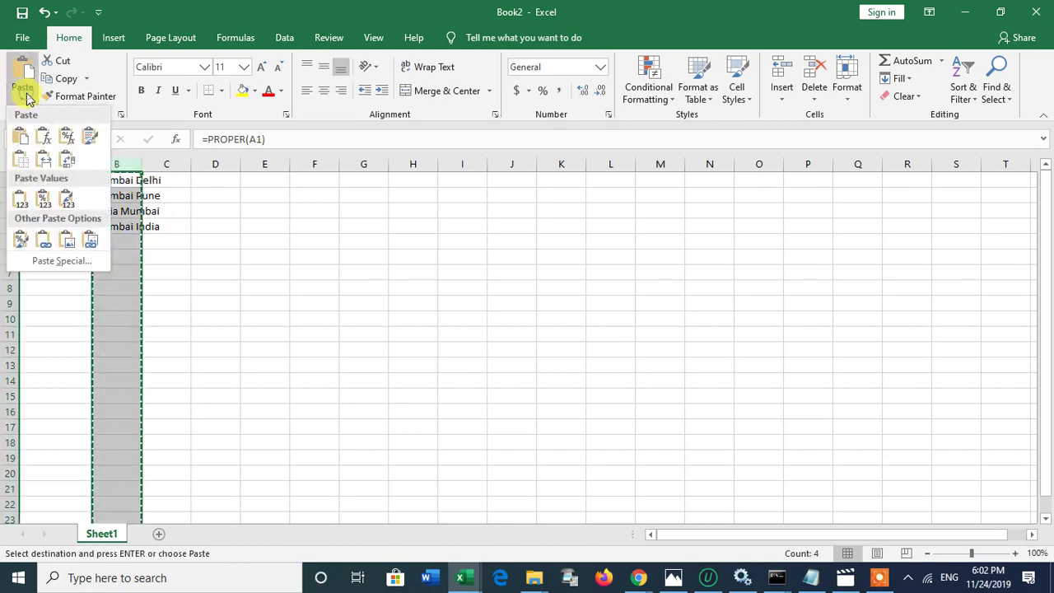
{"action": "left_click", "coordinate": [43, 198]}
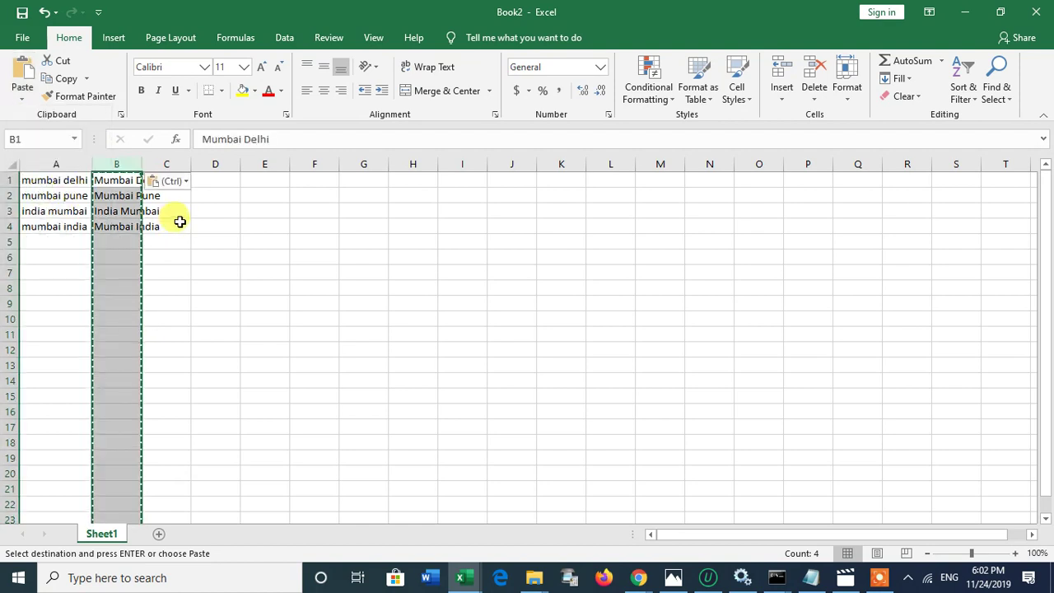
{"action": "left_click", "coordinate": [22, 97]}
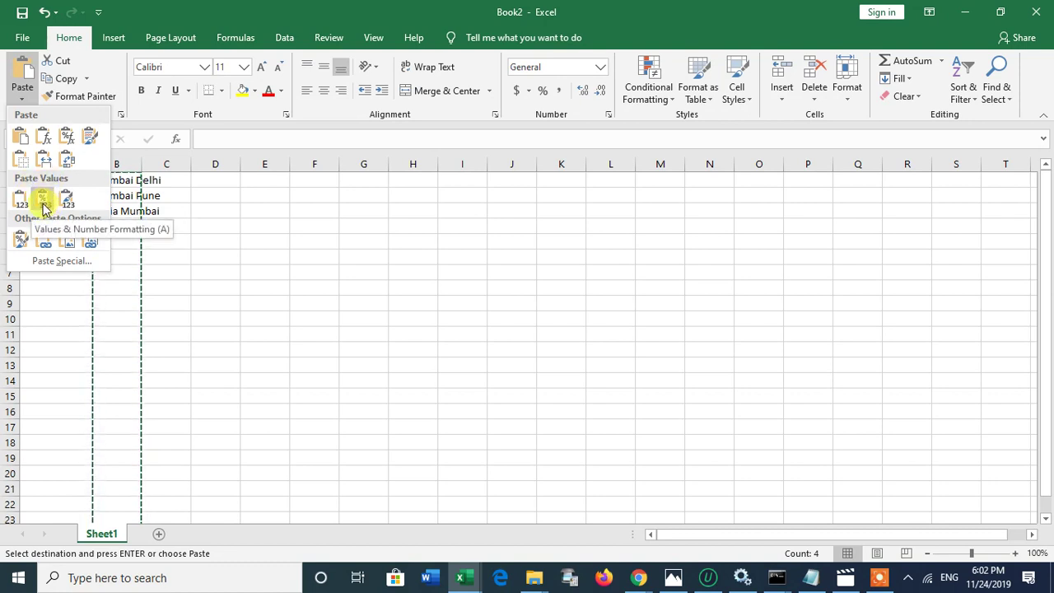
{"action": "left_click", "coordinate": [44, 209]}
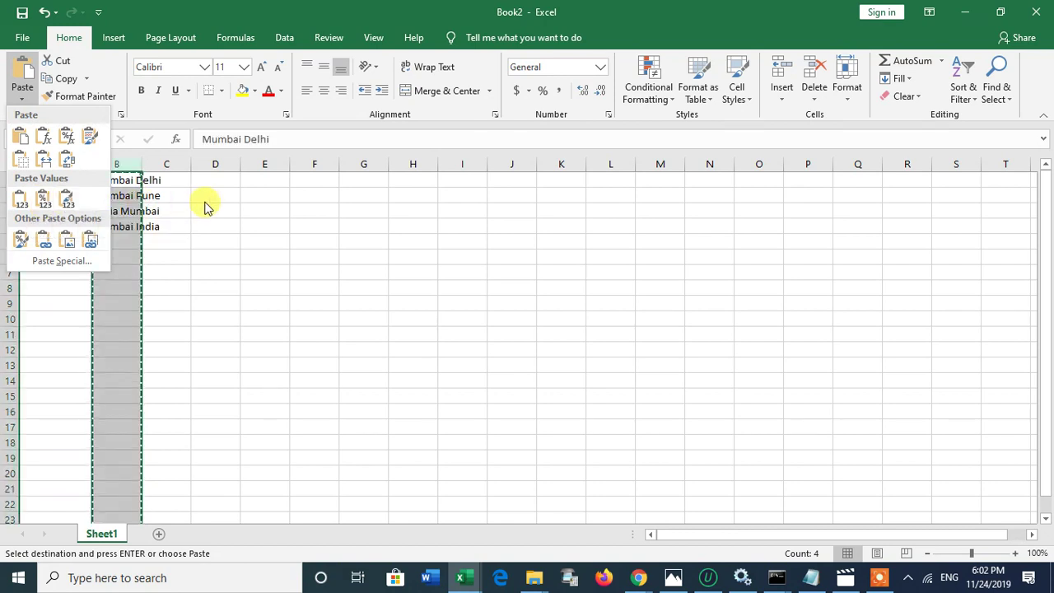
{"action": "key", "text": "Escape"}
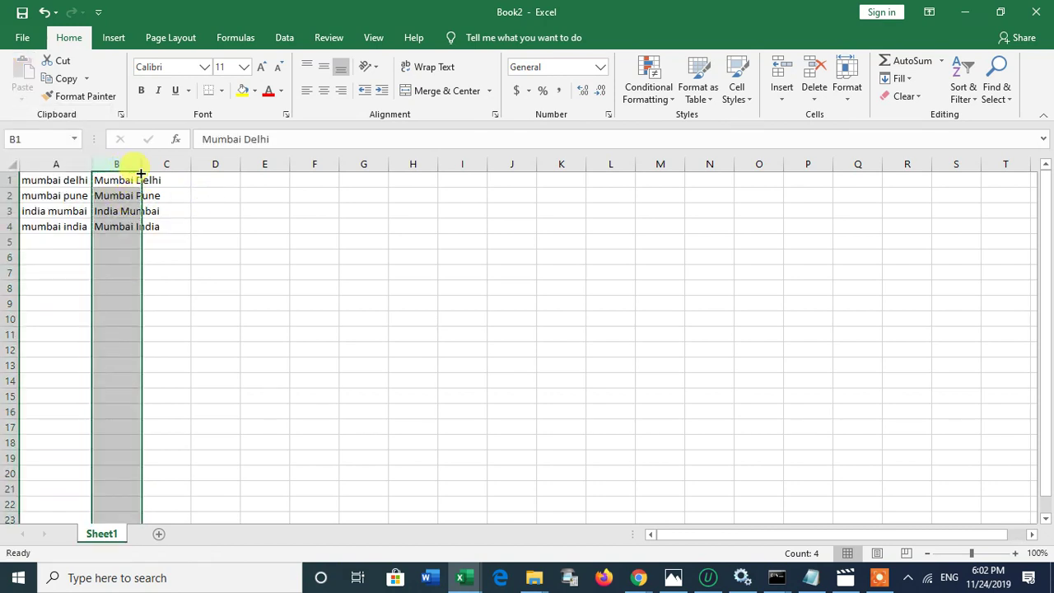
{"action": "left_click", "coordinate": [122, 179]}
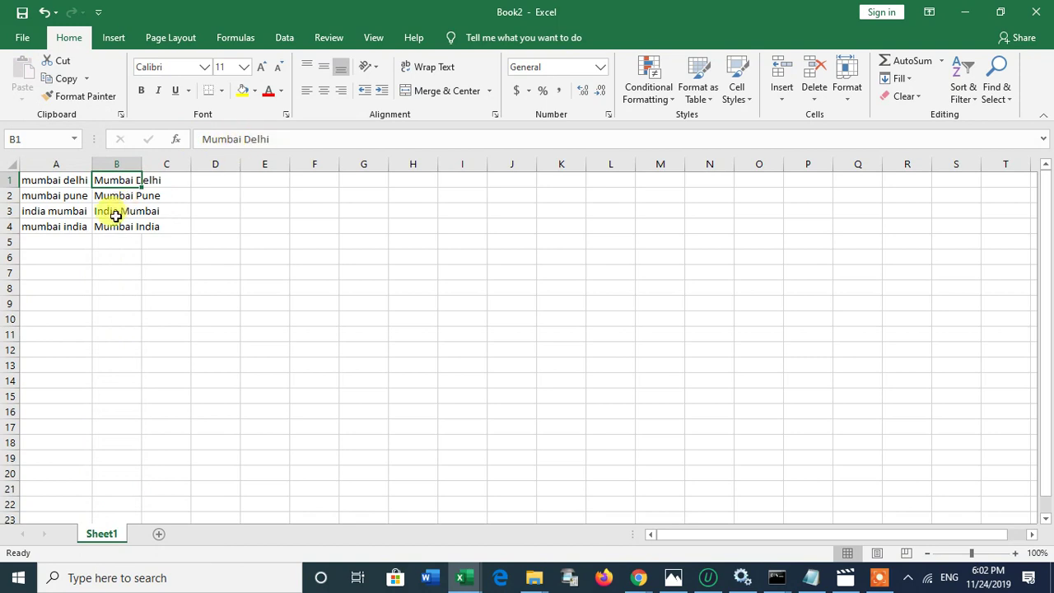
{"action": "left_click", "coordinate": [113, 211]}
{"action": "left_click_drag", "start_coordinate": [118, 179], "coordinate": [118, 224]}
{"action": "left_click_drag", "start_coordinate": [66, 188], "coordinate": [63, 235]}
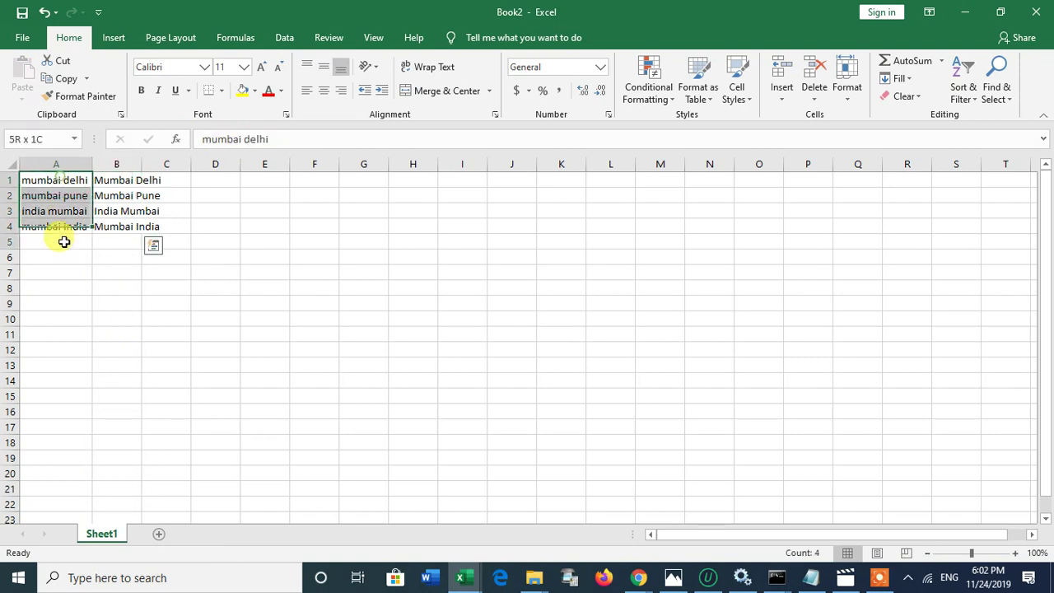
{"action": "left_click", "coordinate": [117, 191]}
{"action": "left_click", "coordinate": [113, 181]}
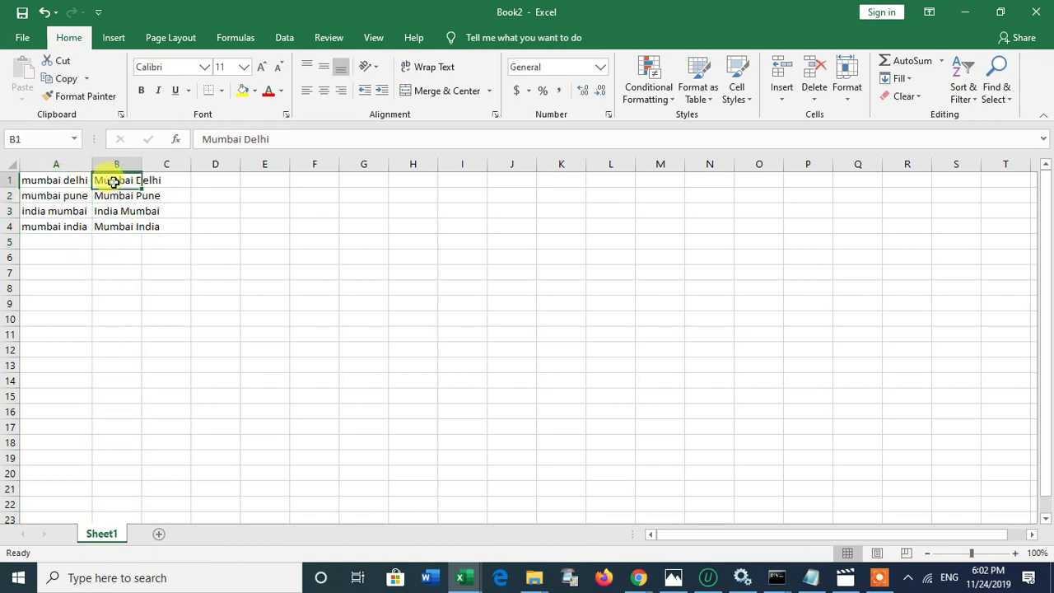
{"action": "left_click", "coordinate": [52, 177]}
{"action": "left_click", "coordinate": [216, 138]}
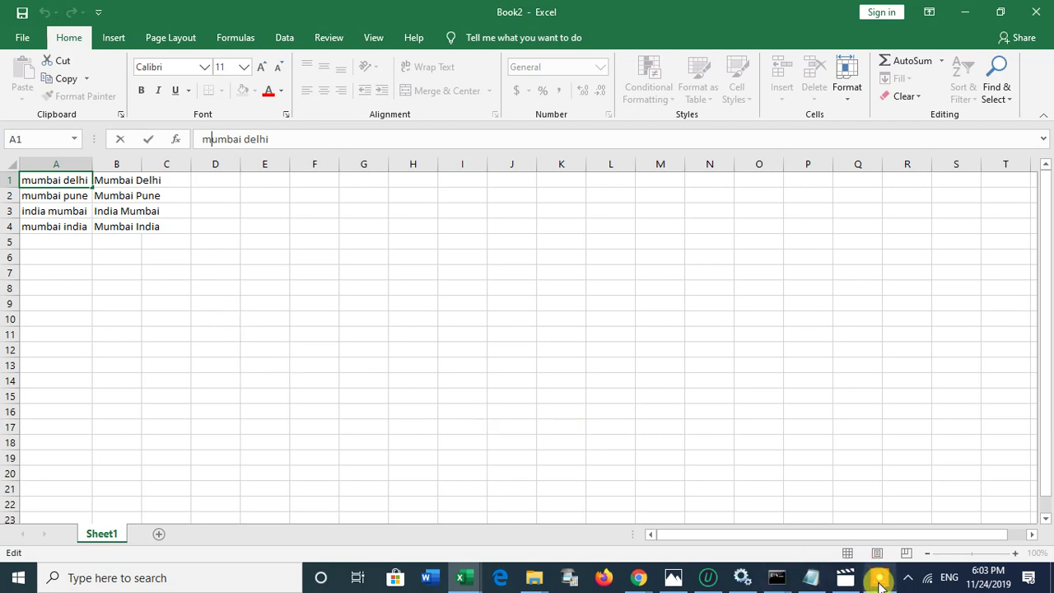
{"action": "mouse_move", "coordinate": [879, 583]}
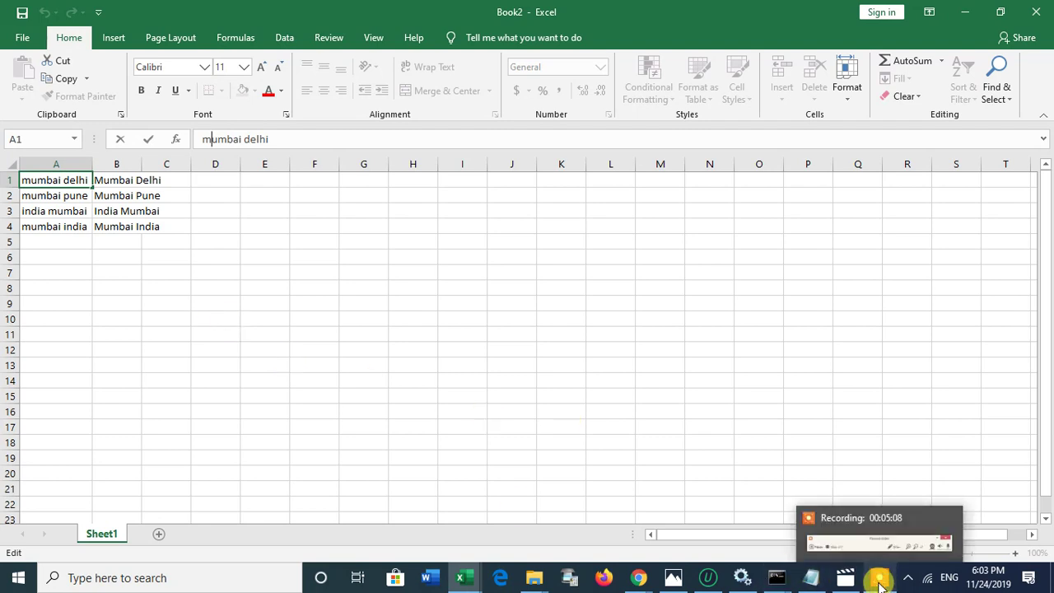